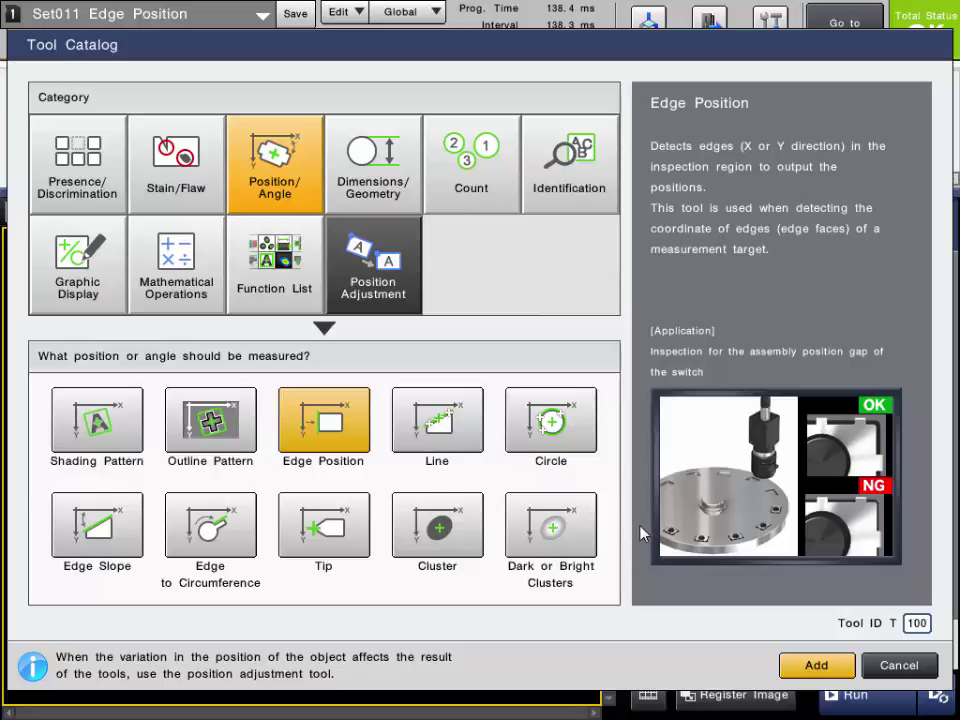
Step: Show the Count category in the Tool Catalog, listing Cluster, Edge and Shading Pattern
click(480, 178)
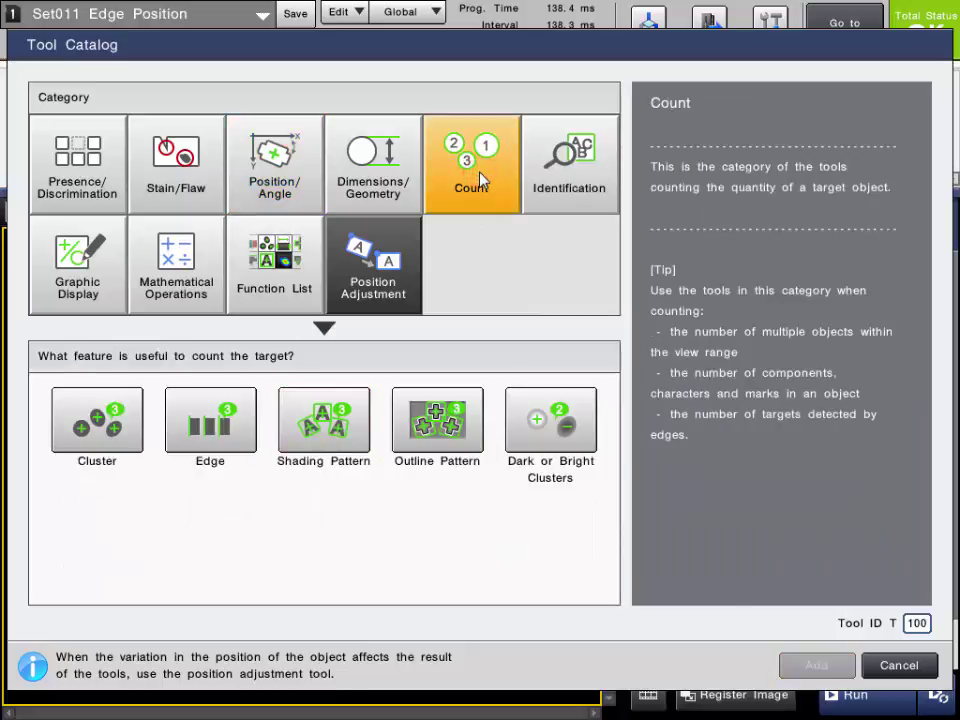
Step: Preview the Edge count tool, then select Edge Position from the Function List
click(220, 418)
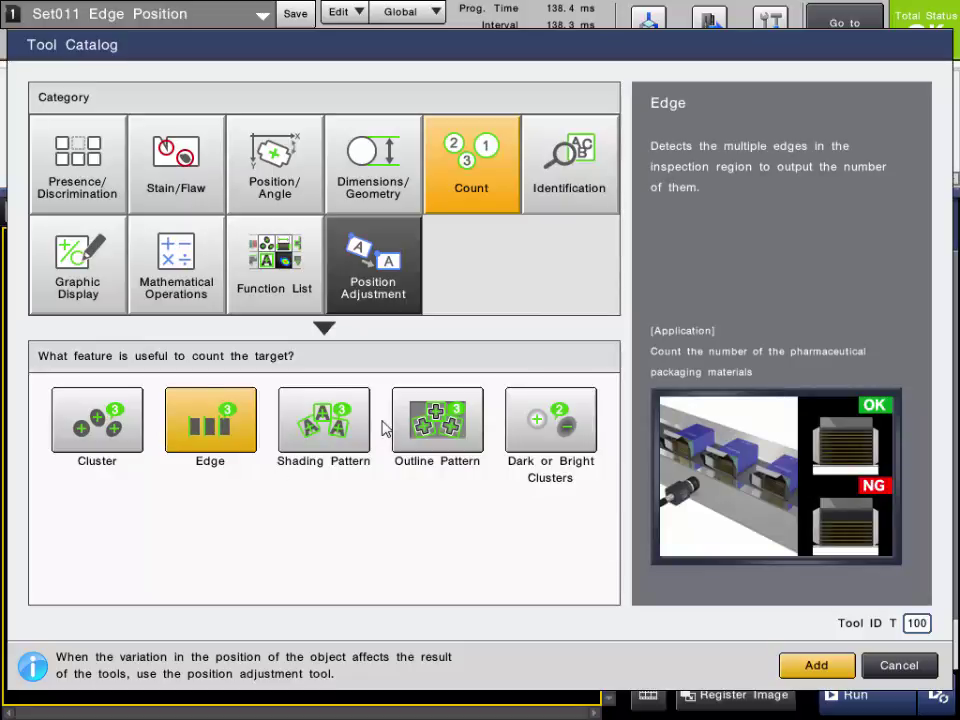
click(236, 305)
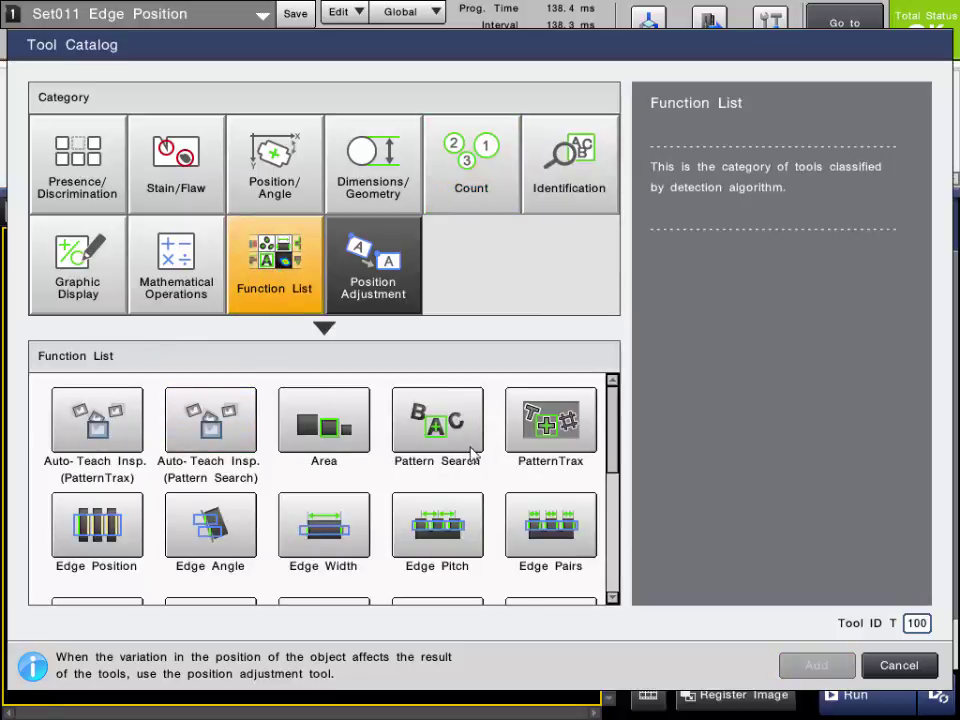
click(121, 527)
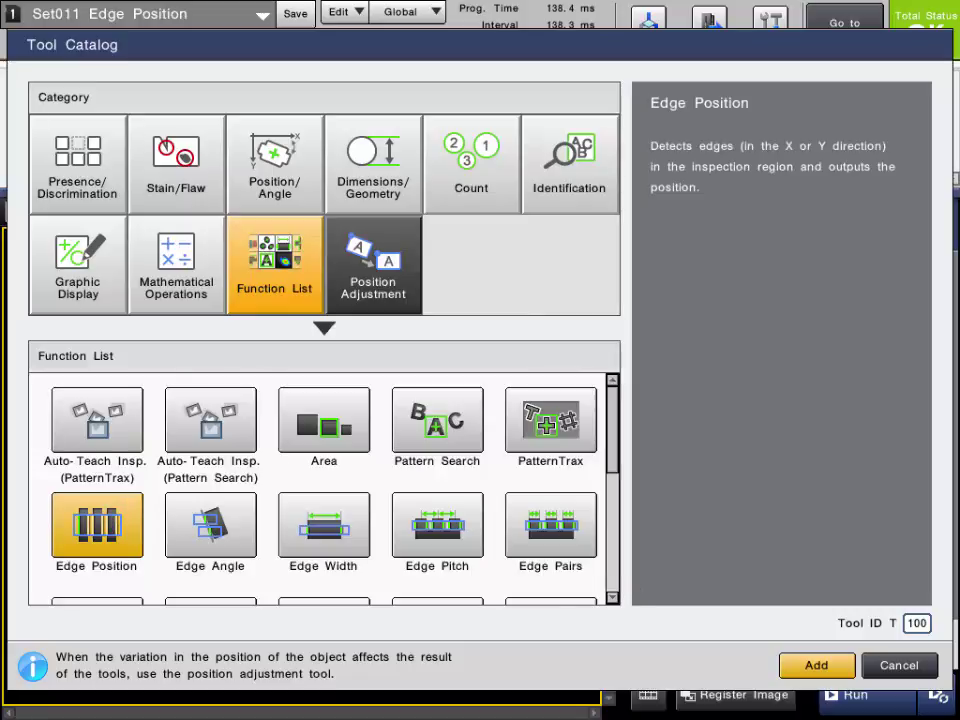
Step: Add Edge Position from Position/Angle as T100 and register the current image as reference
click(283, 180)
click(323, 420)
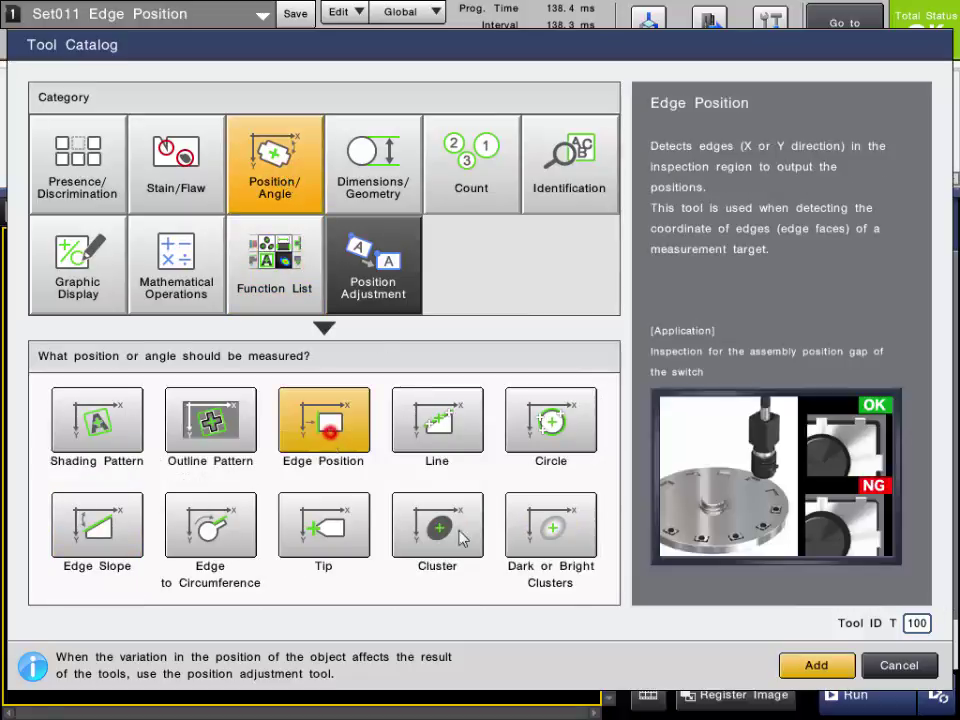
click(829, 669)
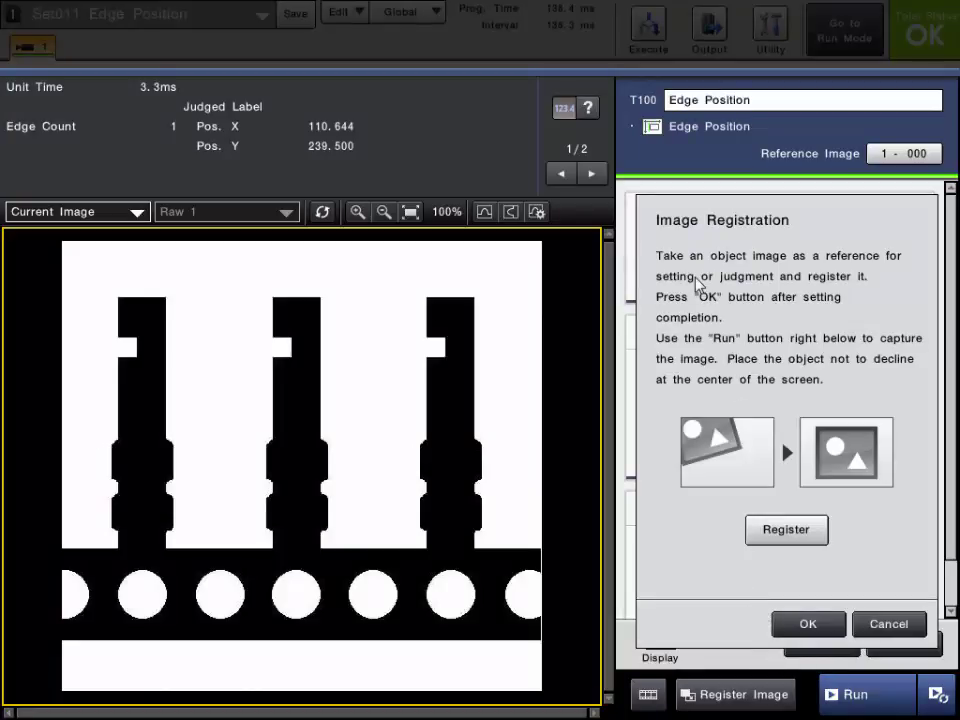
click(769, 536)
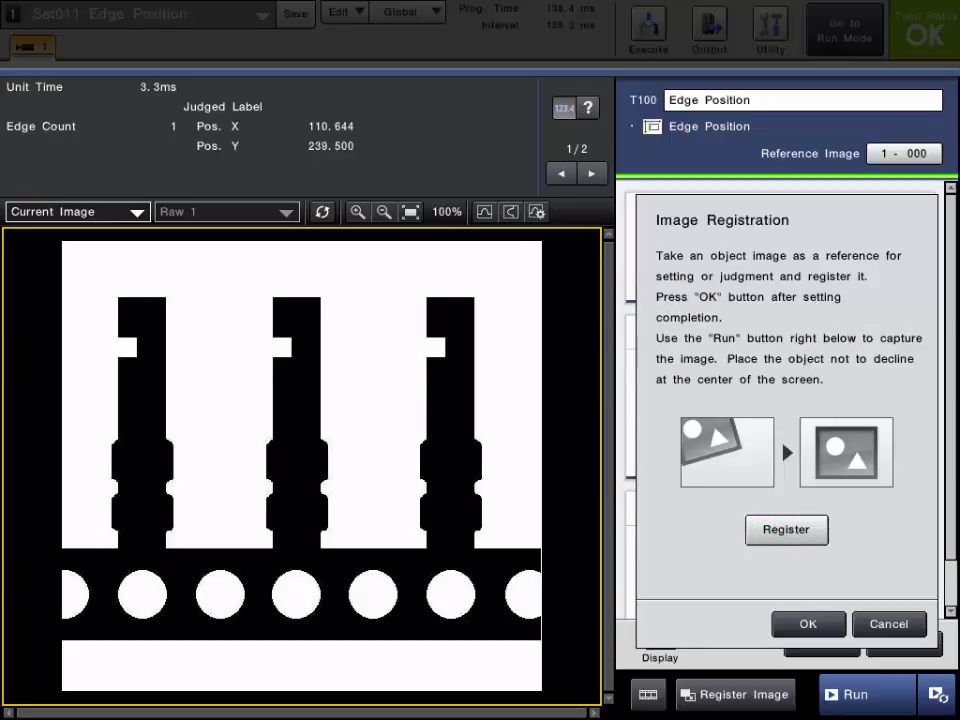
Step: Keep T100's rectangular region and resize it narrowly over the second hole, extending below the dark bar
click(795, 626)
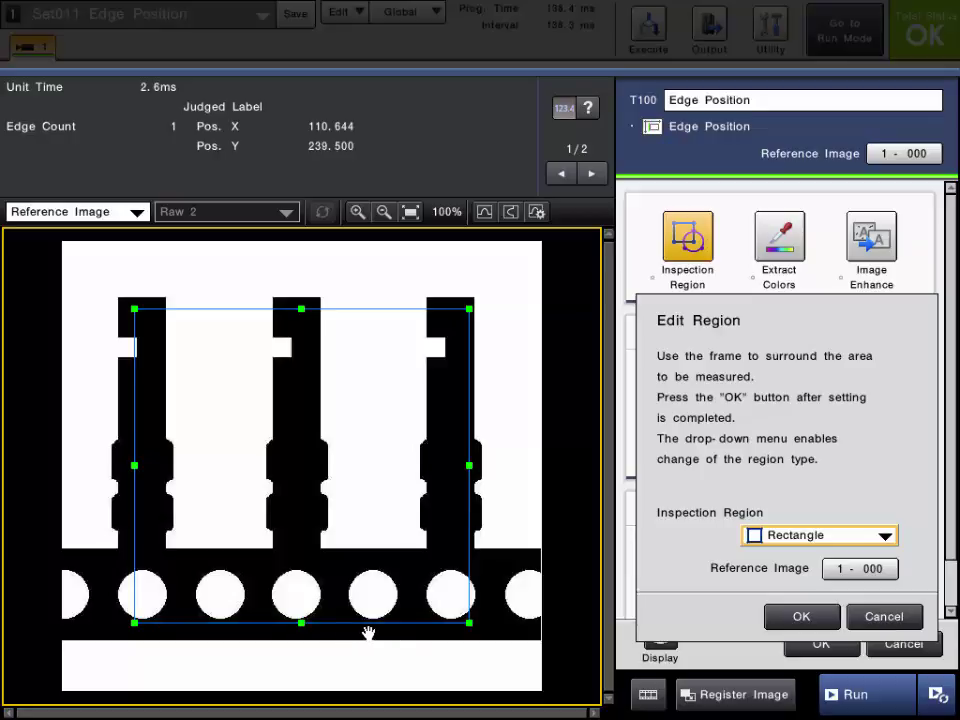
click(866, 534)
click(856, 536)
drag(469, 310, 253, 476)
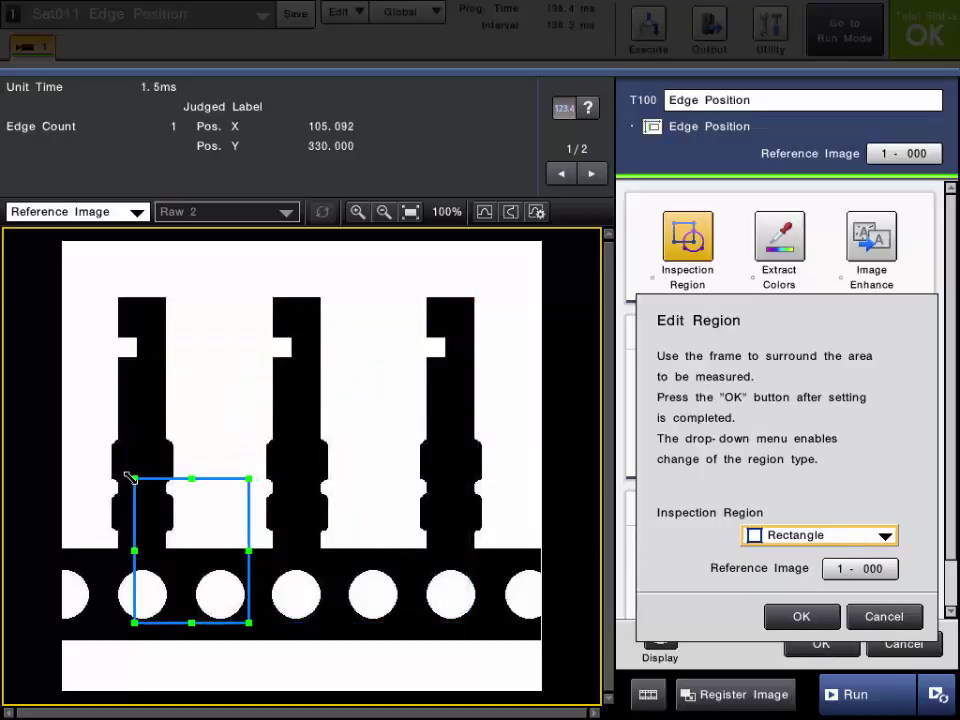
drag(128, 476, 182, 458)
drag(213, 625, 214, 681)
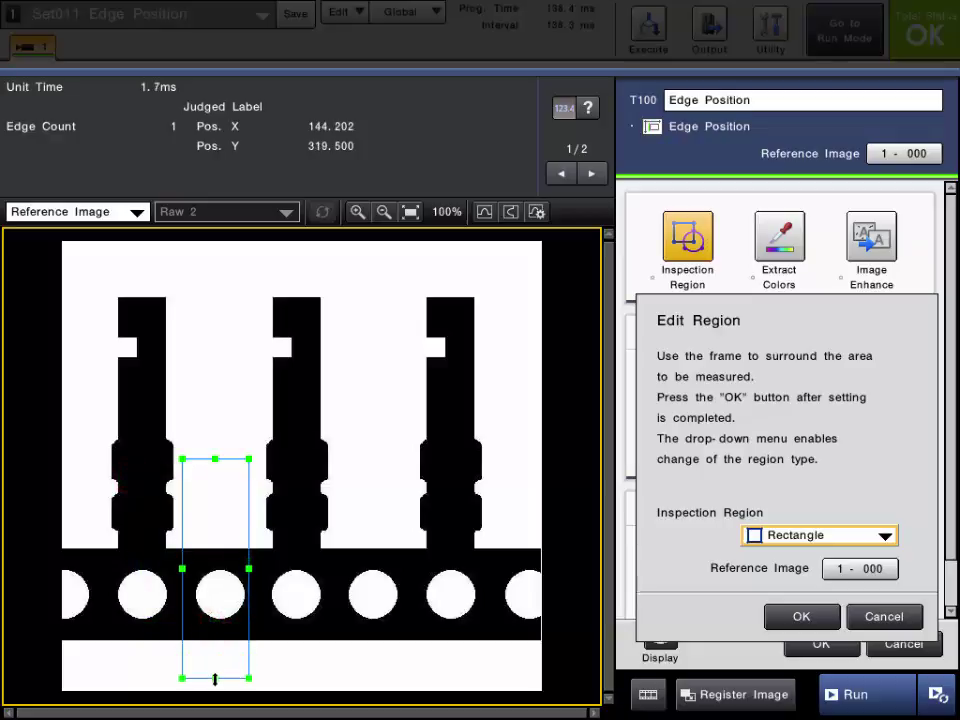
click(802, 618)
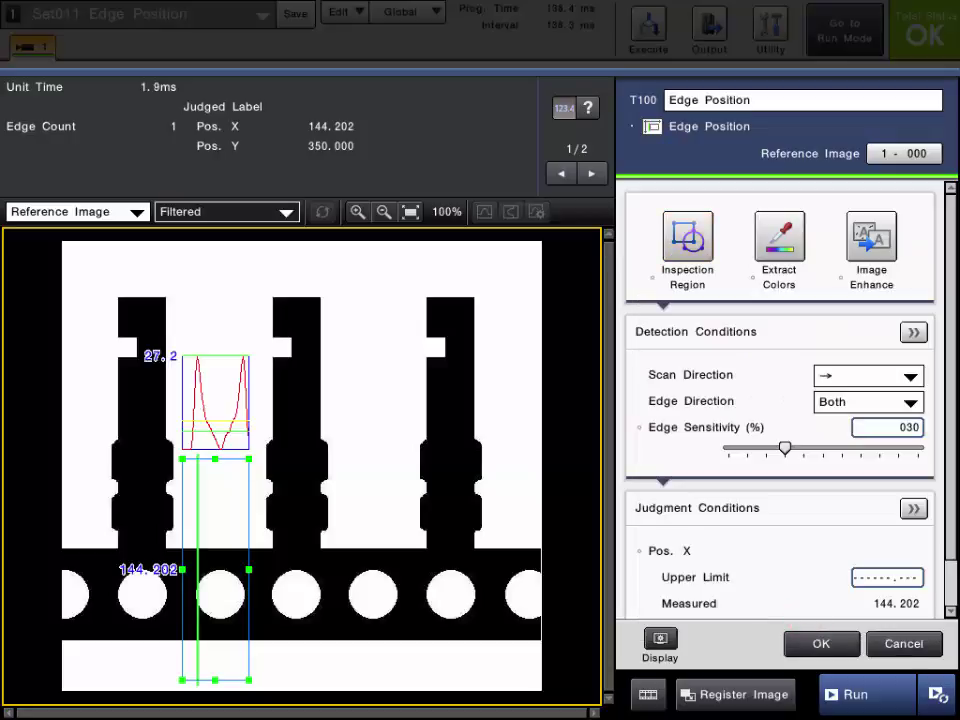
Step: Set T100 to scan upward for Light to Dark edges and test-run, measuring Pos. Y 425.493
click(698, 379)
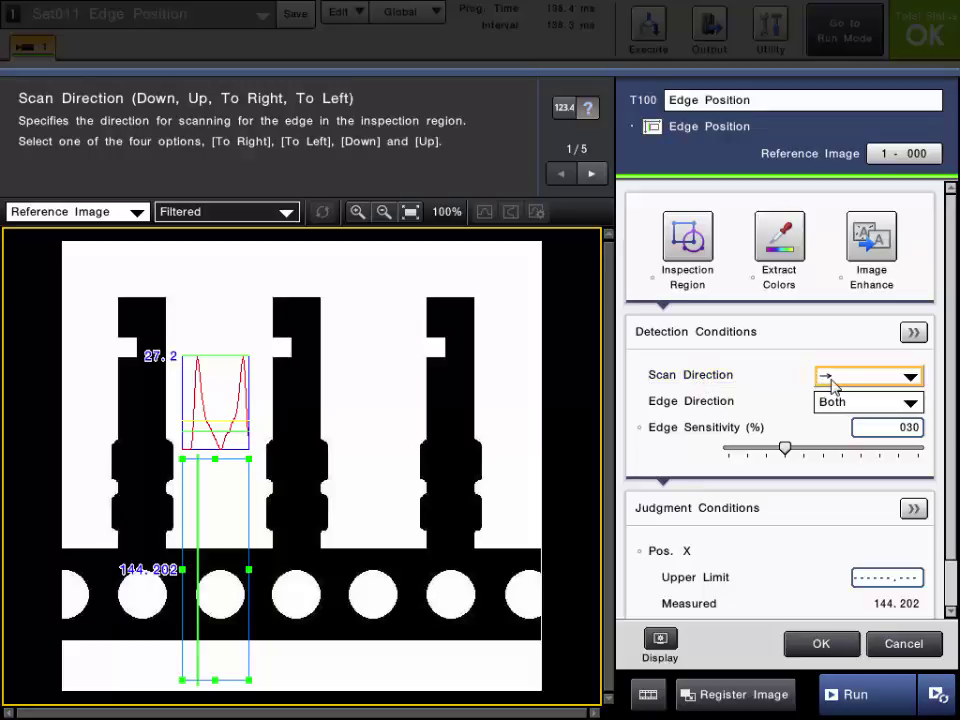
click(204, 628)
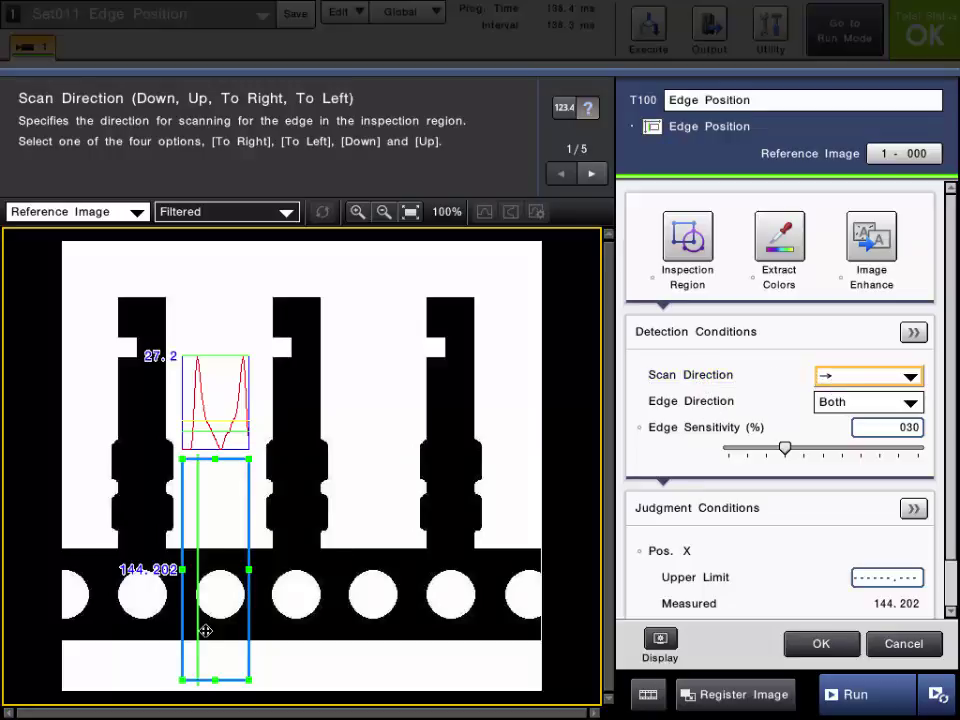
click(868, 375)
click(841, 416)
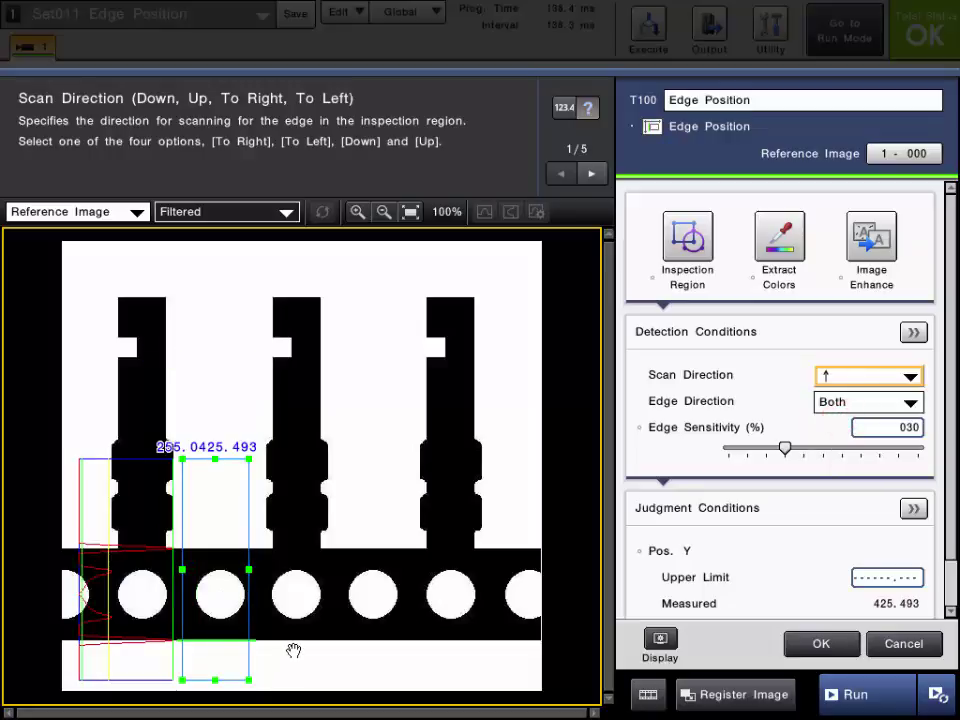
click(866, 403)
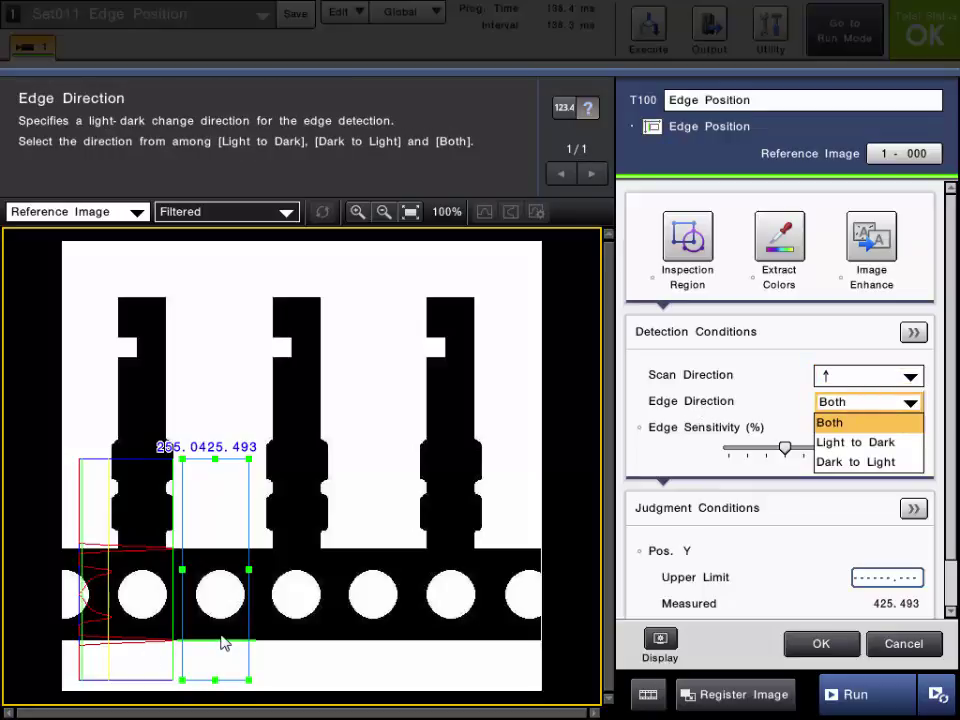
click(860, 442)
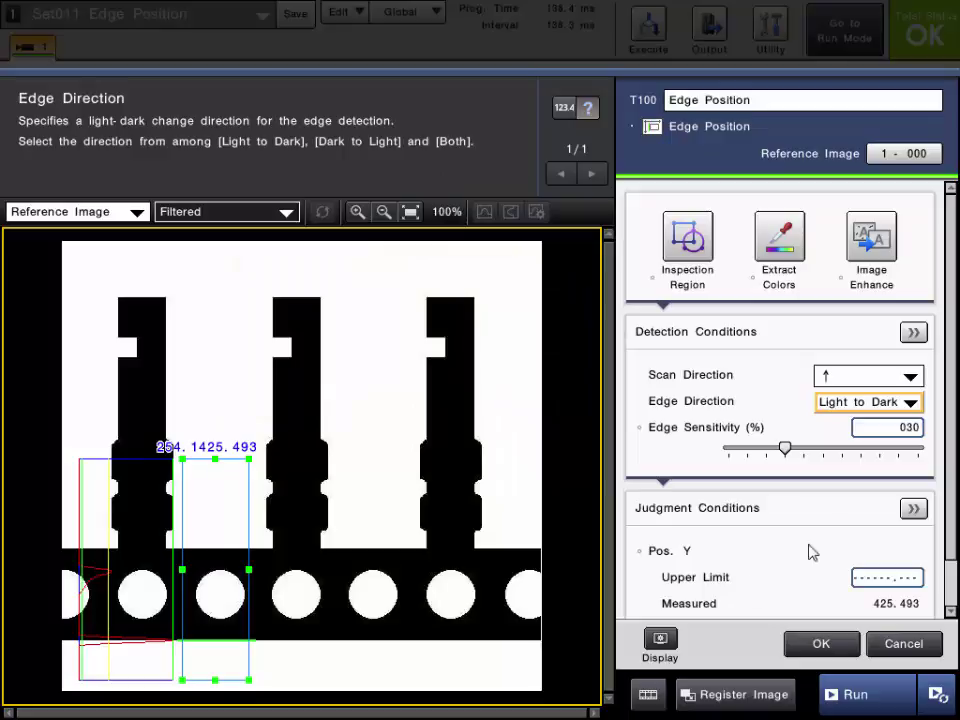
click(853, 698)
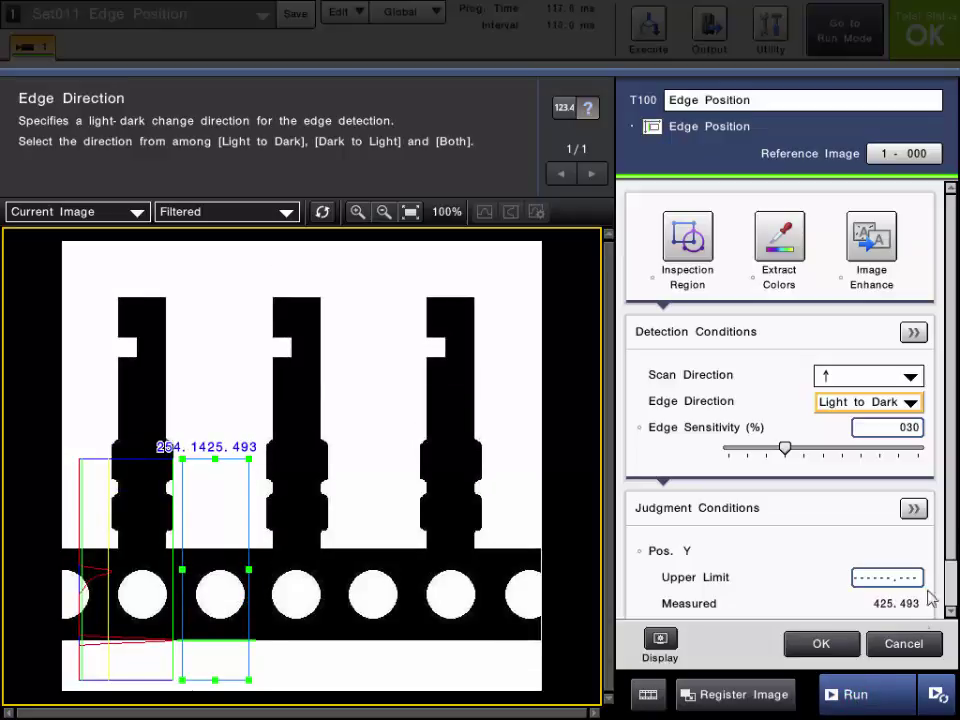
Step: Switch the displayed image source to the registered Reference Image
scroll(945, 560, down, 2)
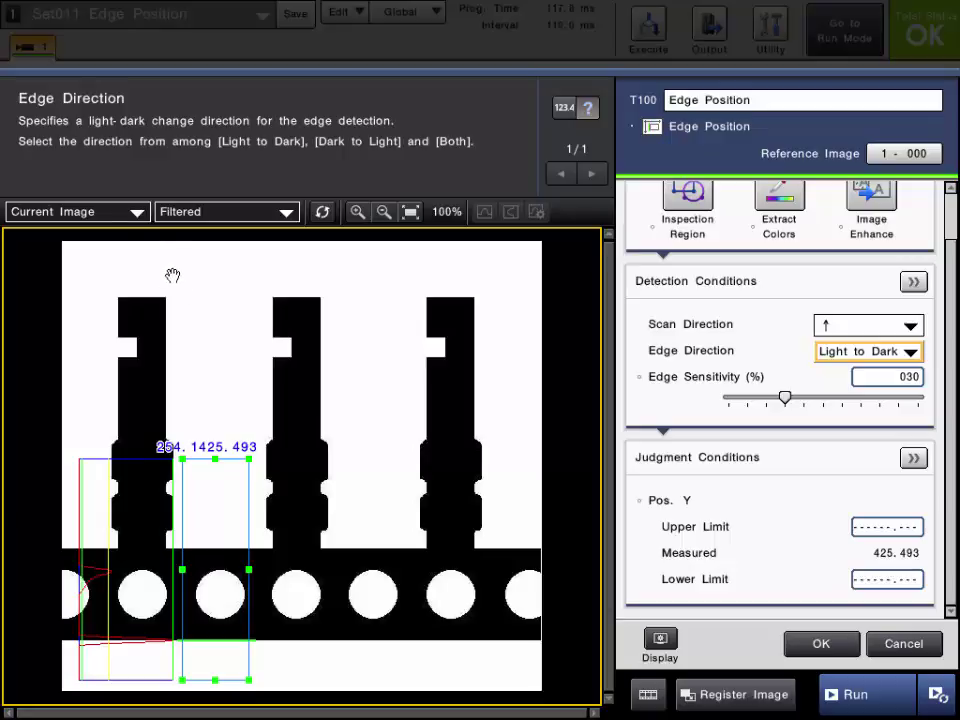
click(122, 214)
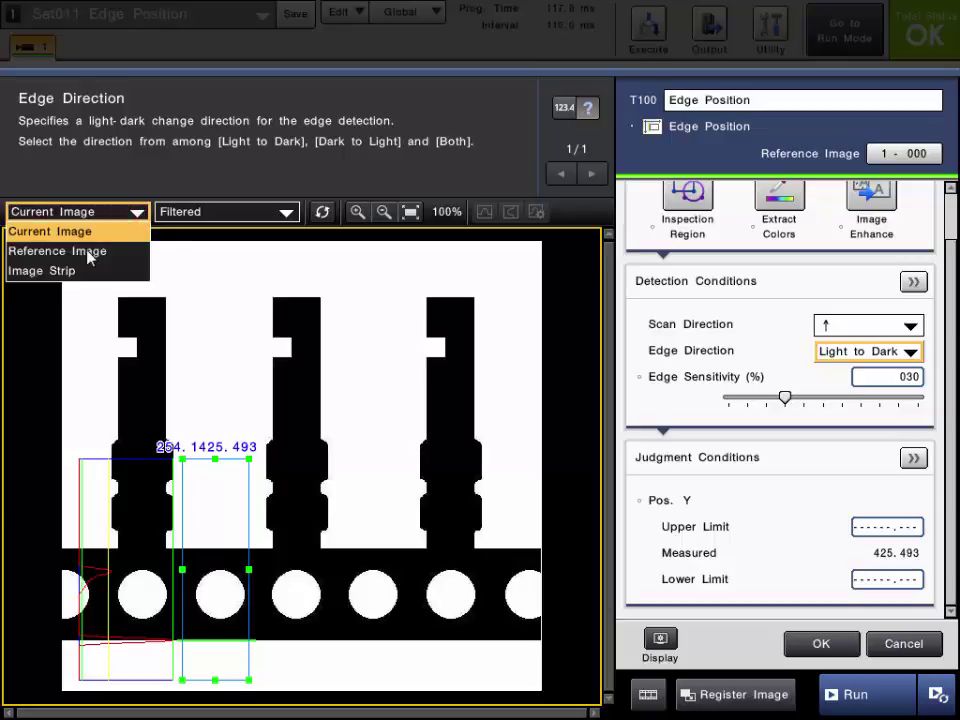
click(88, 254)
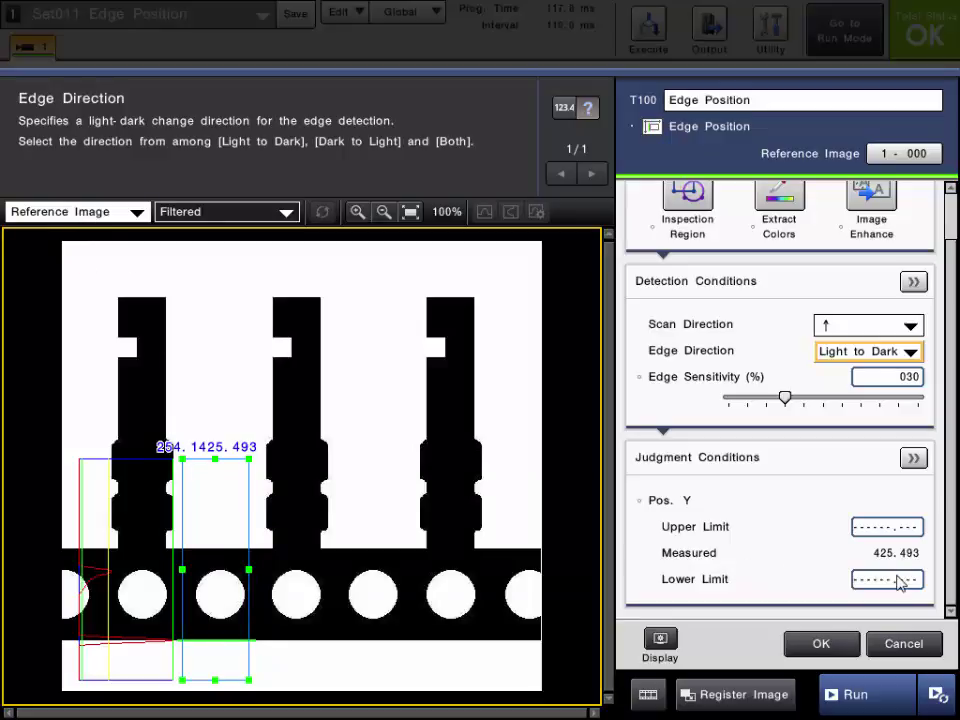
Step: Set T100's Pos. Y judgment limits to upper 429 and lower 422
click(884, 527)
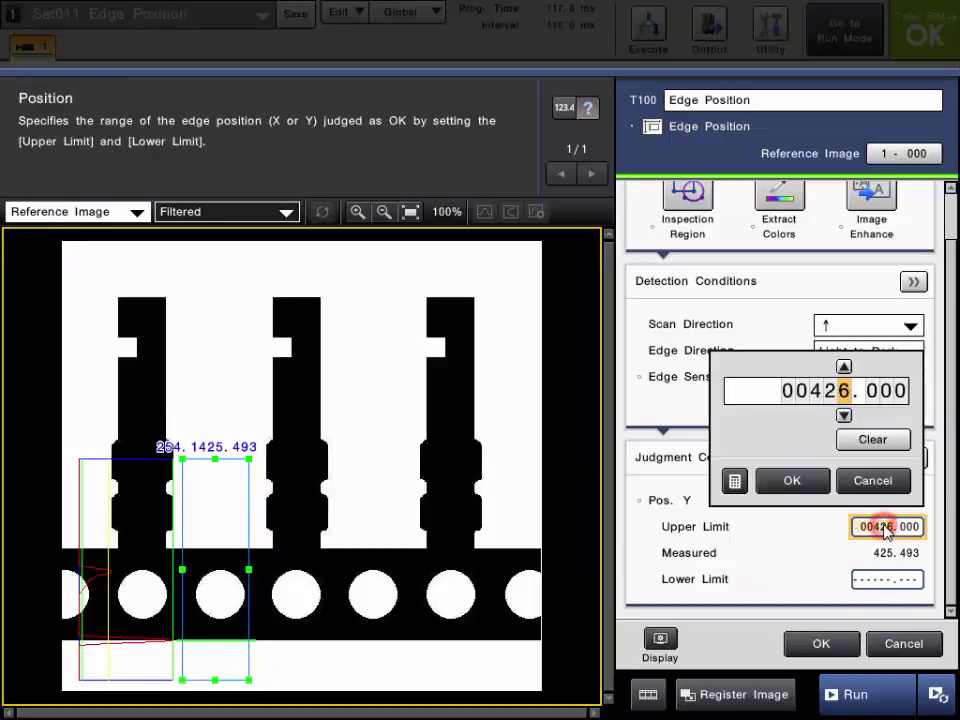
click(844, 368)
click(844, 368)
click(844, 368)
click(788, 480)
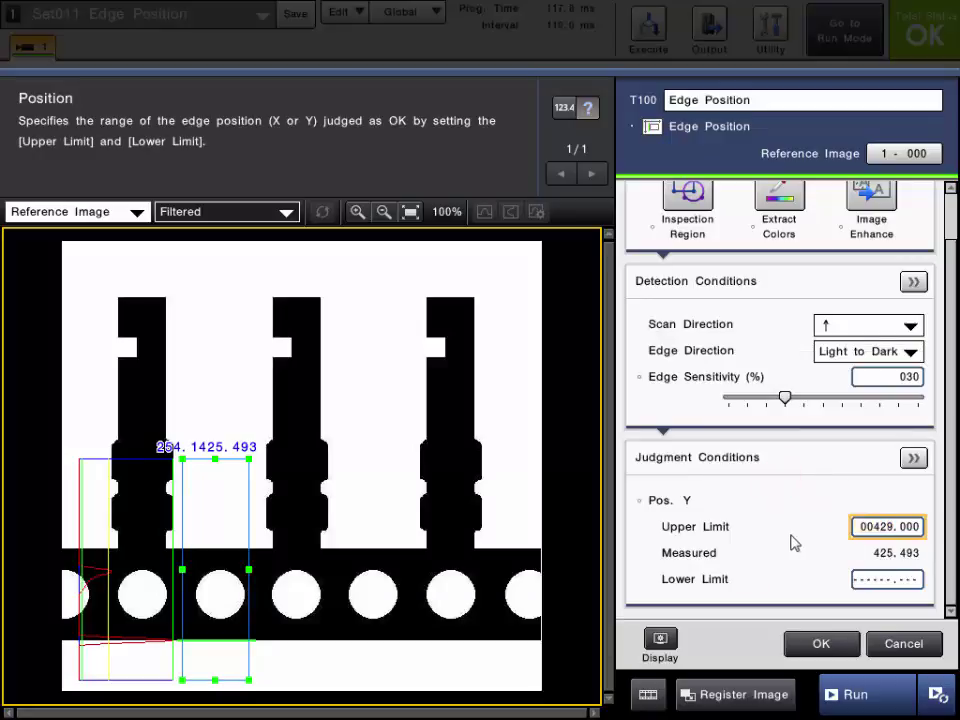
click(891, 583)
click(769, 467)
click(769, 467)
click(769, 467)
click(721, 536)
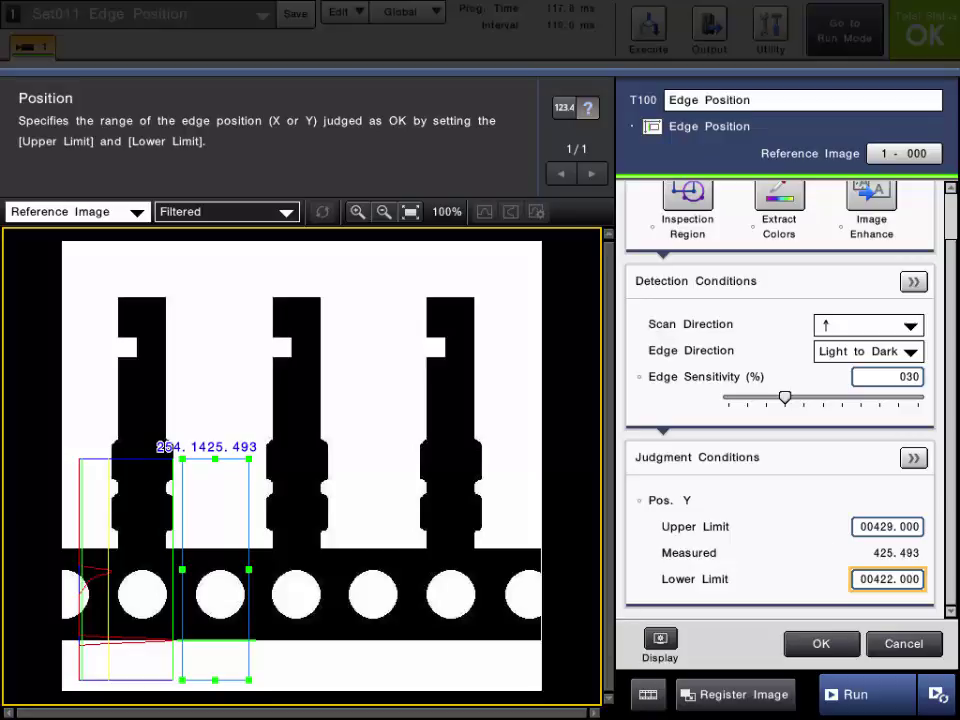
Step: Apply the T100 settings and measure a series of new images to check its OK/NG judgment
click(822, 645)
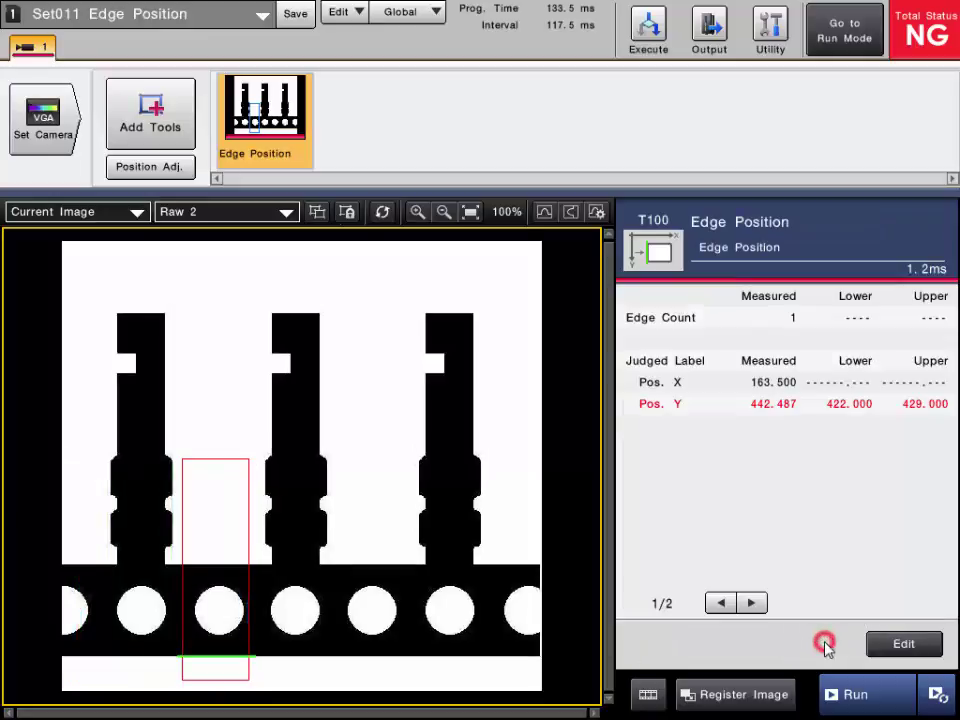
click(856, 698)
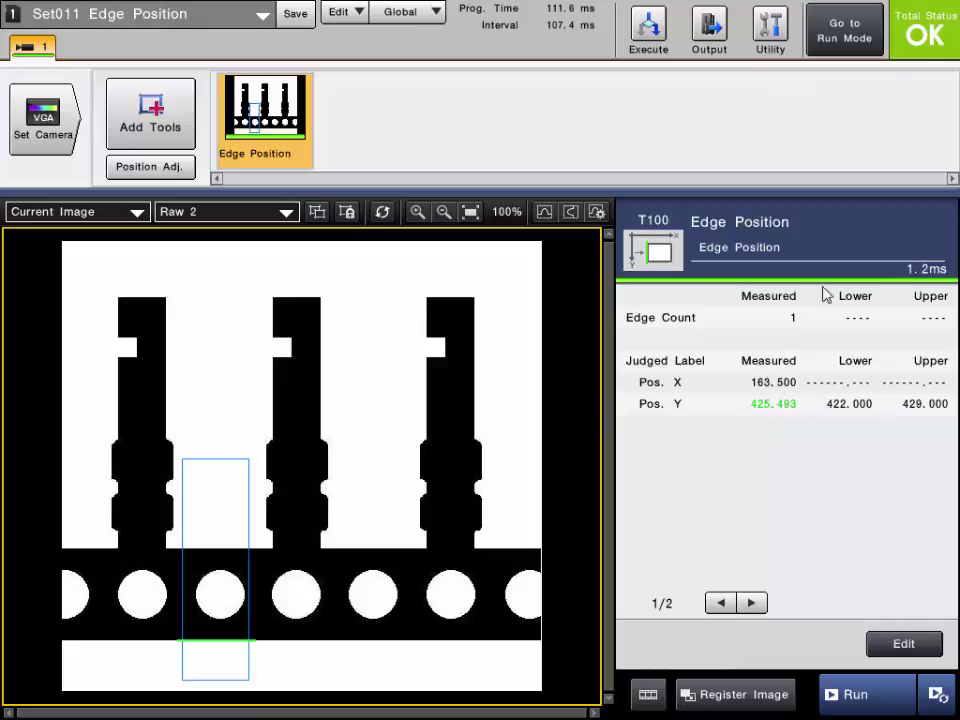
click(855, 692)
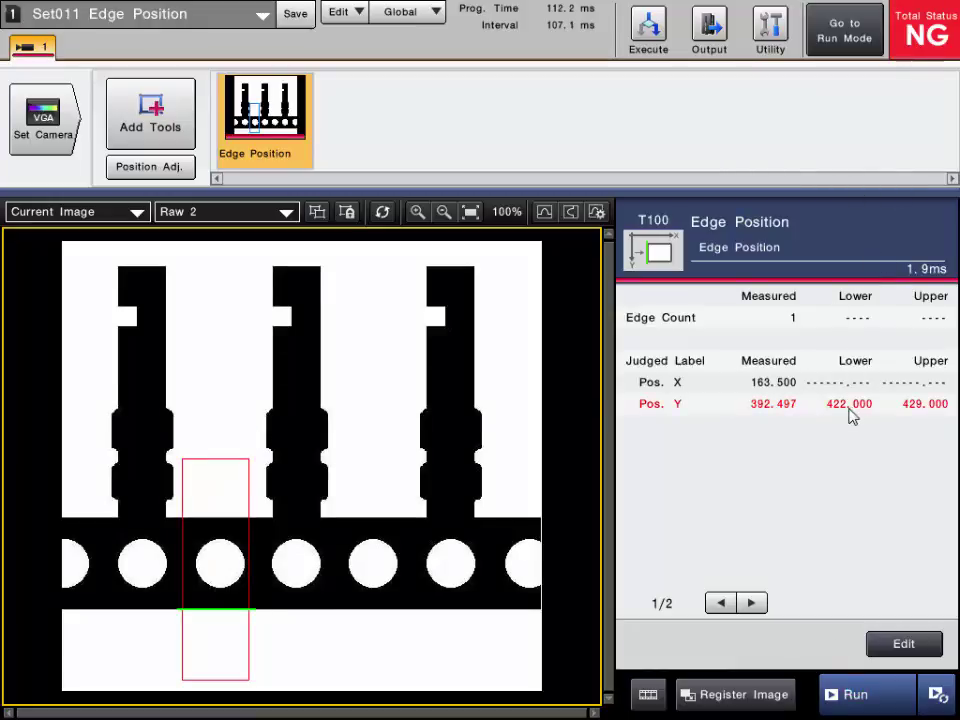
click(858, 694)
click(858, 694)
click(858, 694)
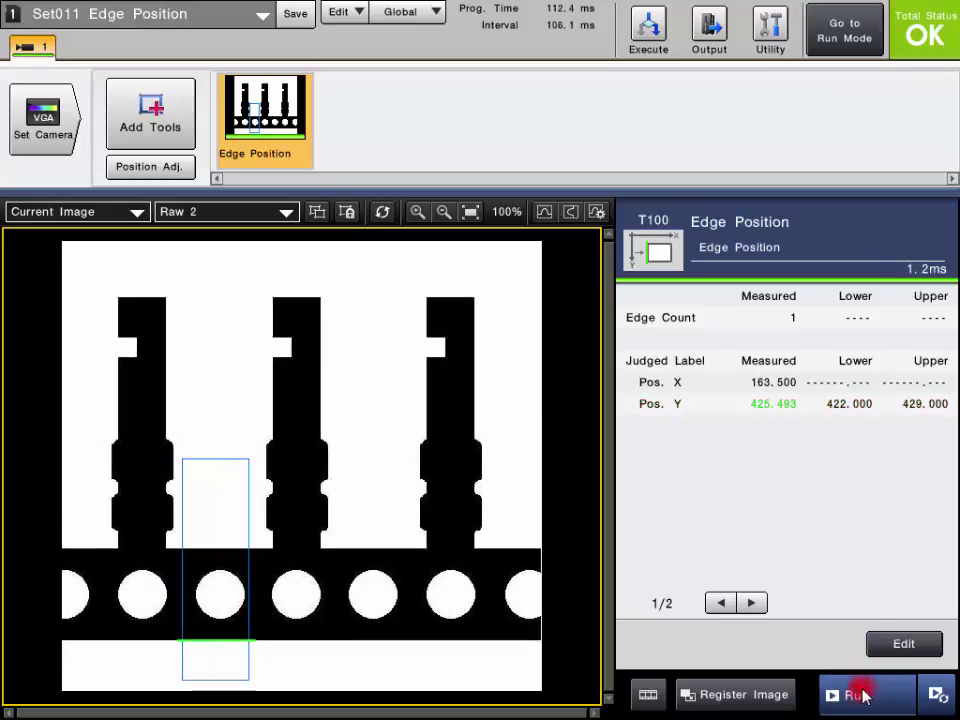
click(858, 694)
click(858, 694)
click(858, 694)
click(858, 694)
click(860, 695)
click(860, 695)
click(860, 695)
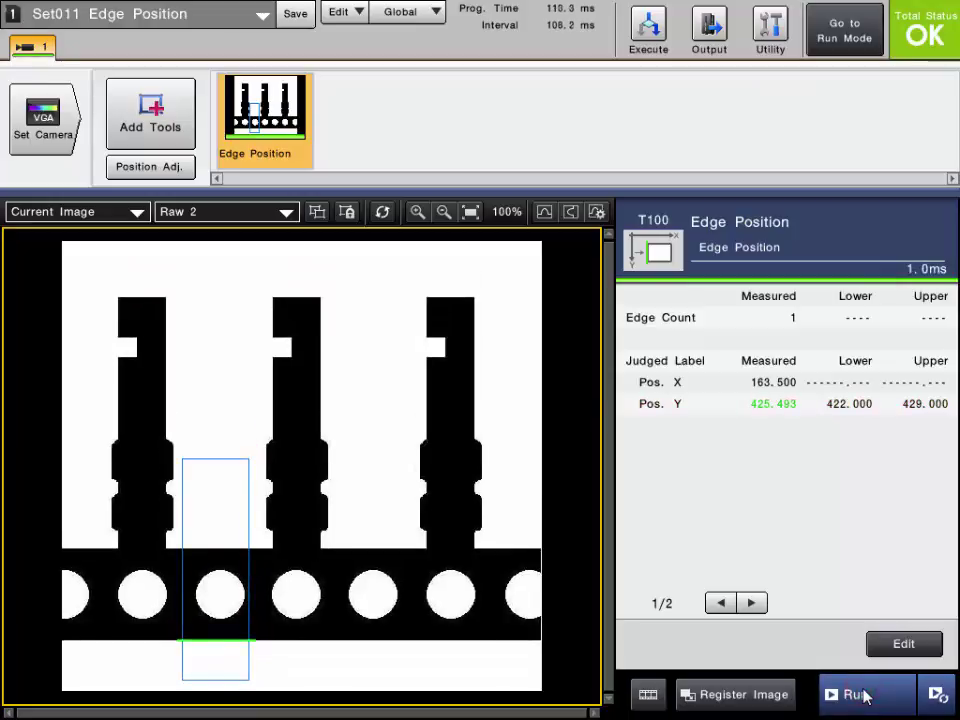
click(860, 694)
click(860, 694)
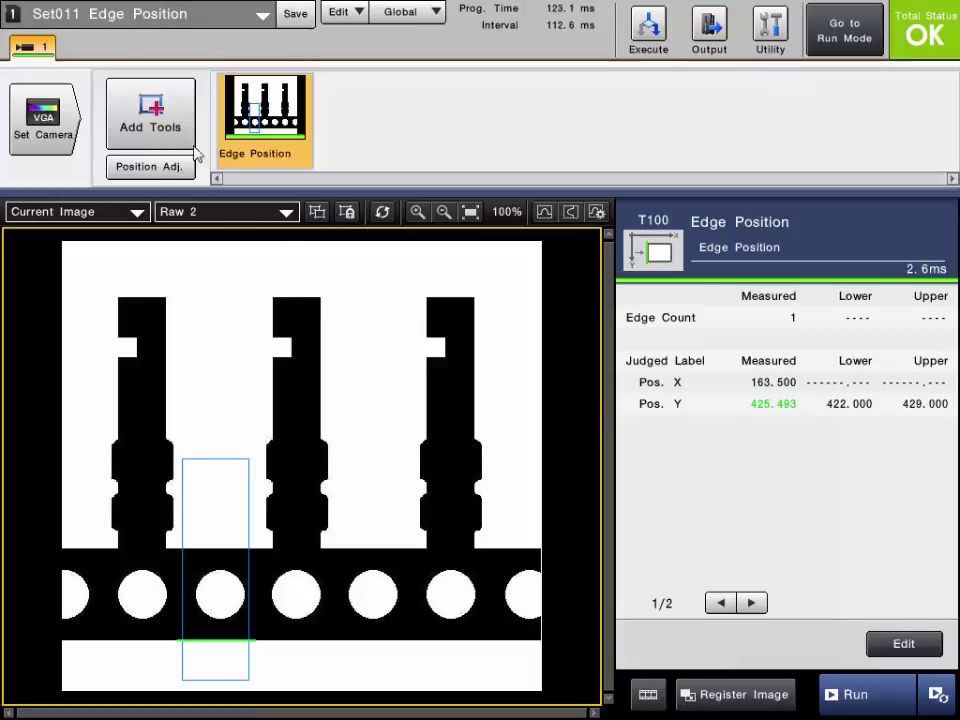
Step: Choose the Edge tool from the Count category in the Add Tools catalog
click(143, 108)
click(469, 166)
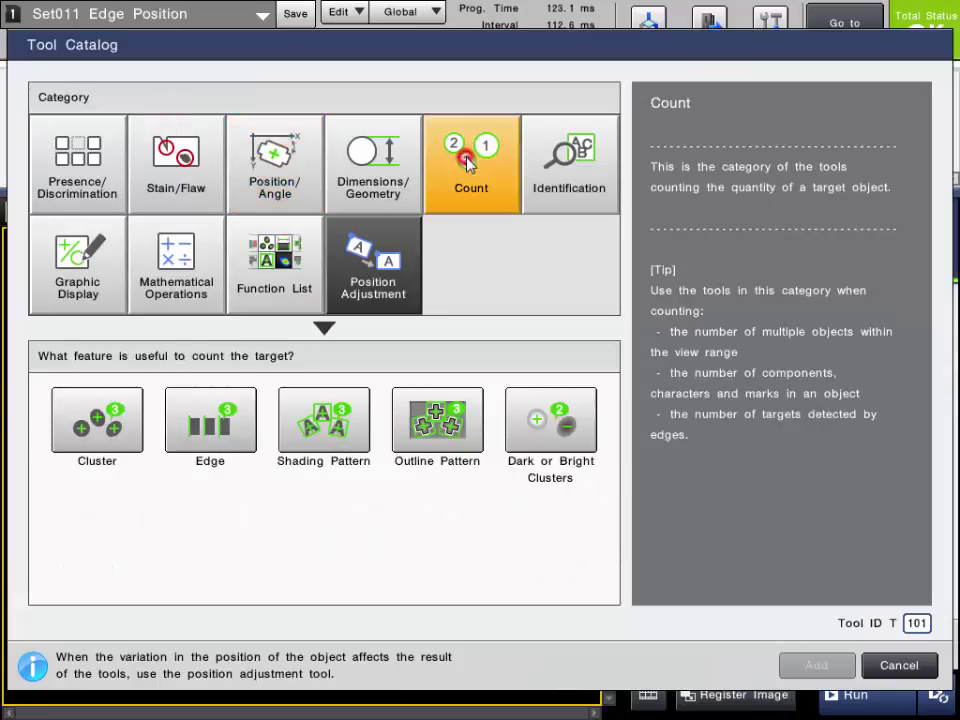
click(203, 447)
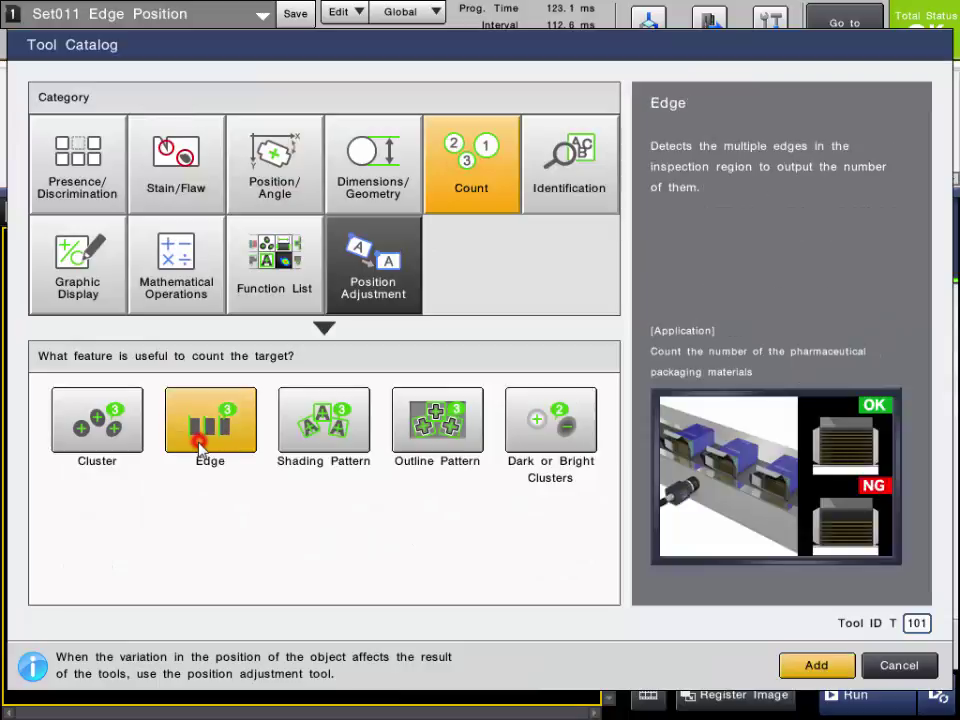
Step: Add Edge Count T101 with a thin band region across the three pins' upper shafts
click(816, 665)
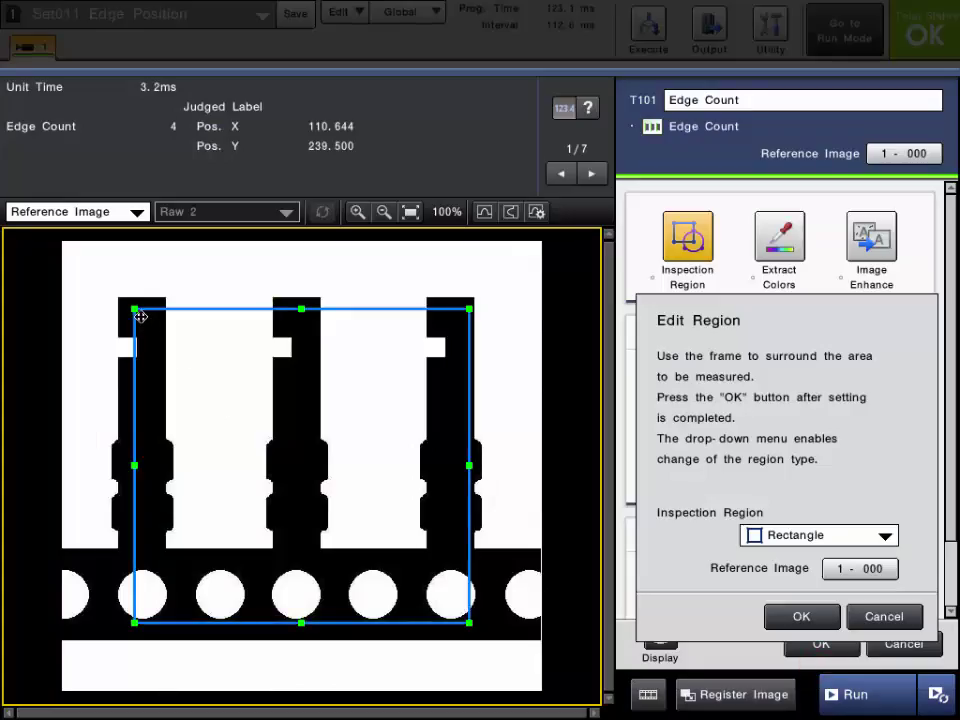
drag(135, 311, 73, 375)
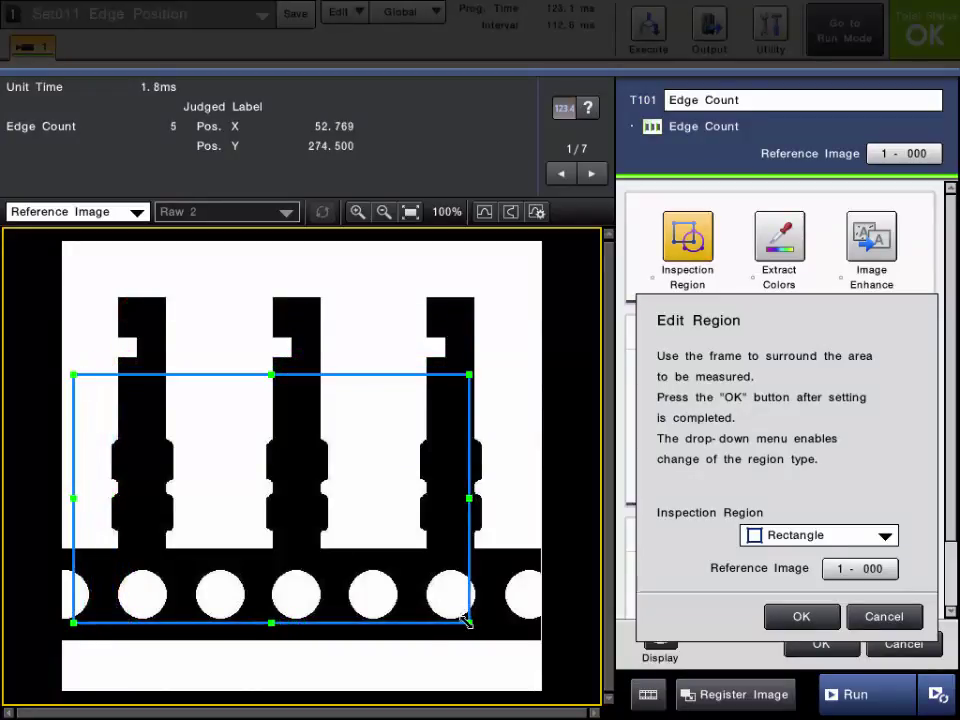
drag(465, 621, 502, 412)
drag(381, 377, 382, 381)
click(800, 616)
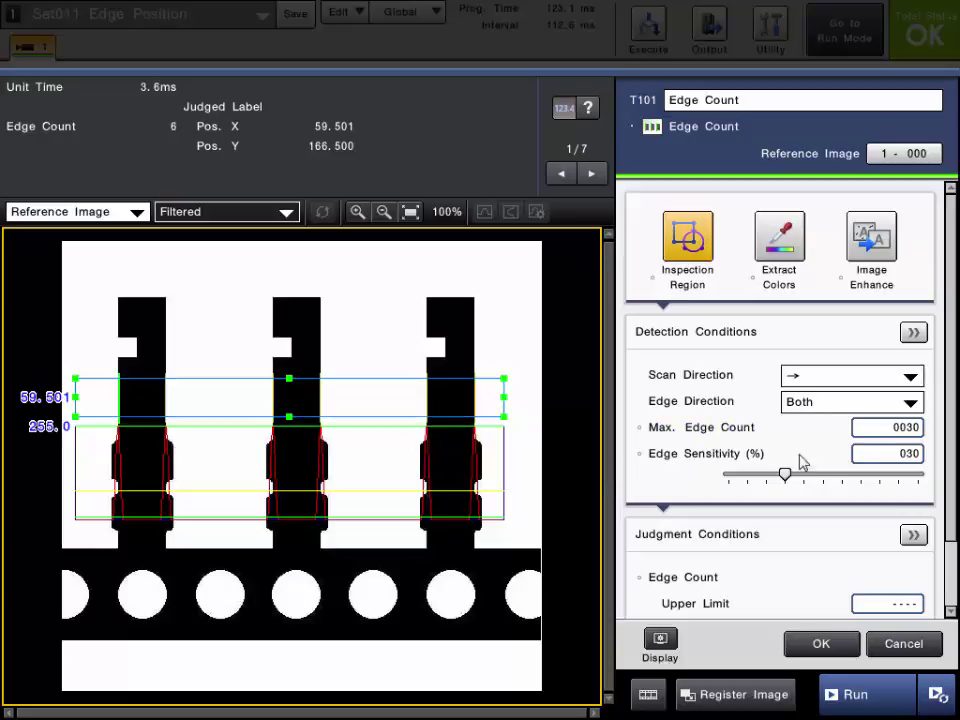
Step: Set T101's Edge Direction to Light to Dark, dropping the edge count from 6 to 3
scroll(949, 410, down, 2)
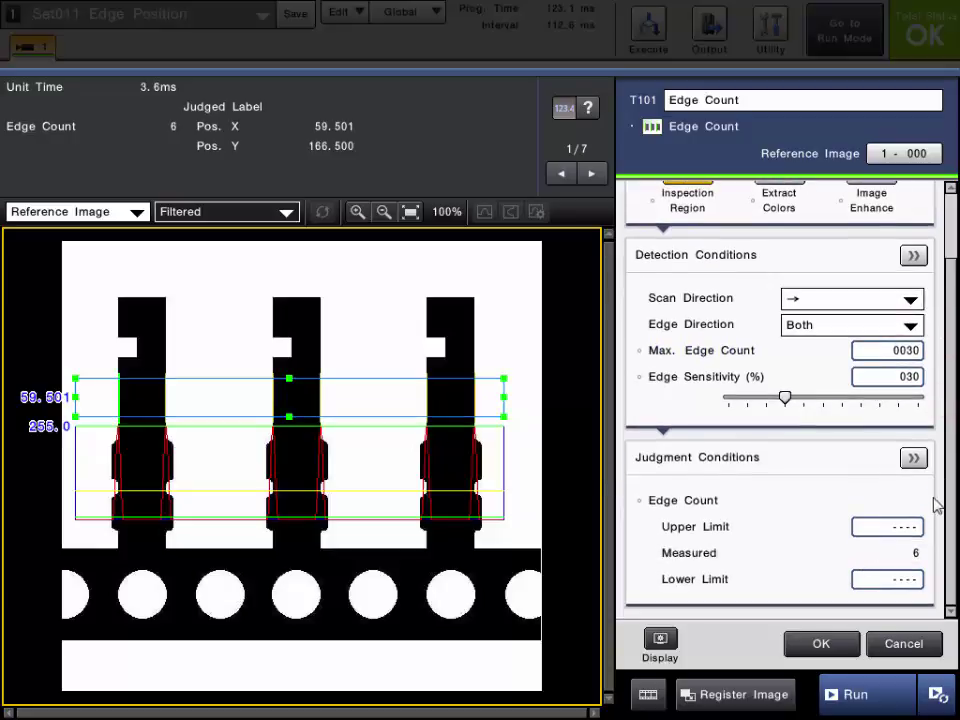
scroll(940, 500, up, 1)
click(864, 357)
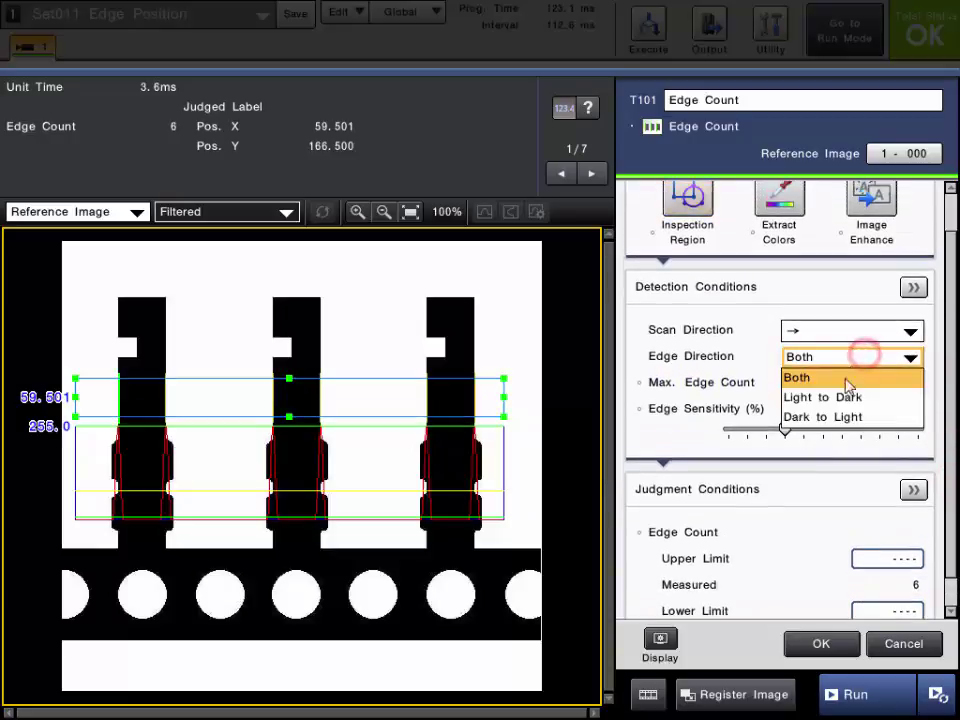
click(842, 396)
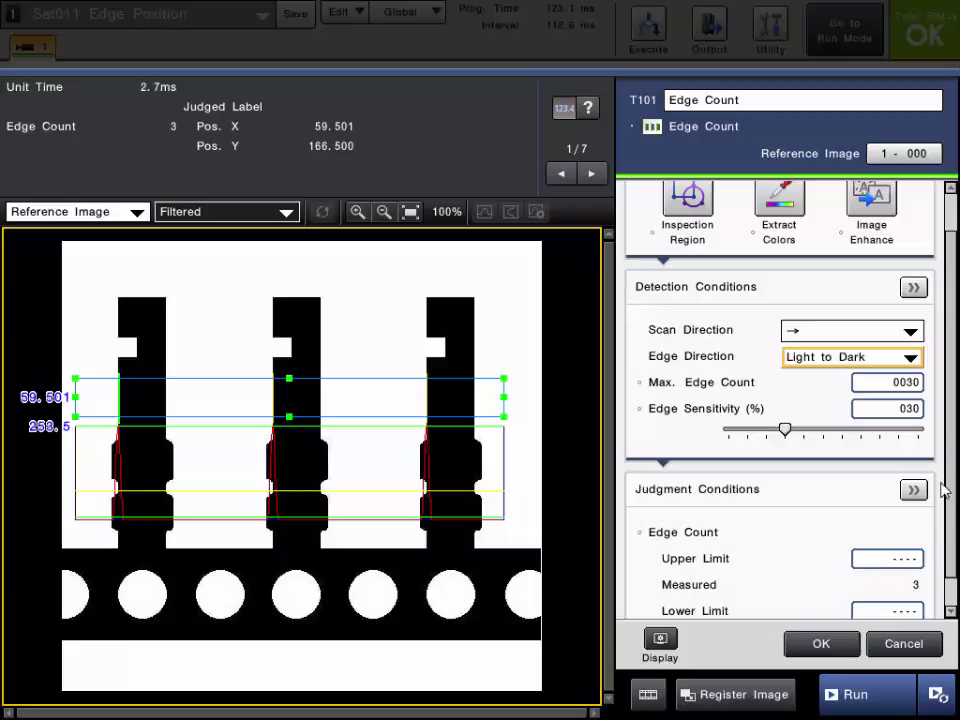
drag(943, 487, 945, 531)
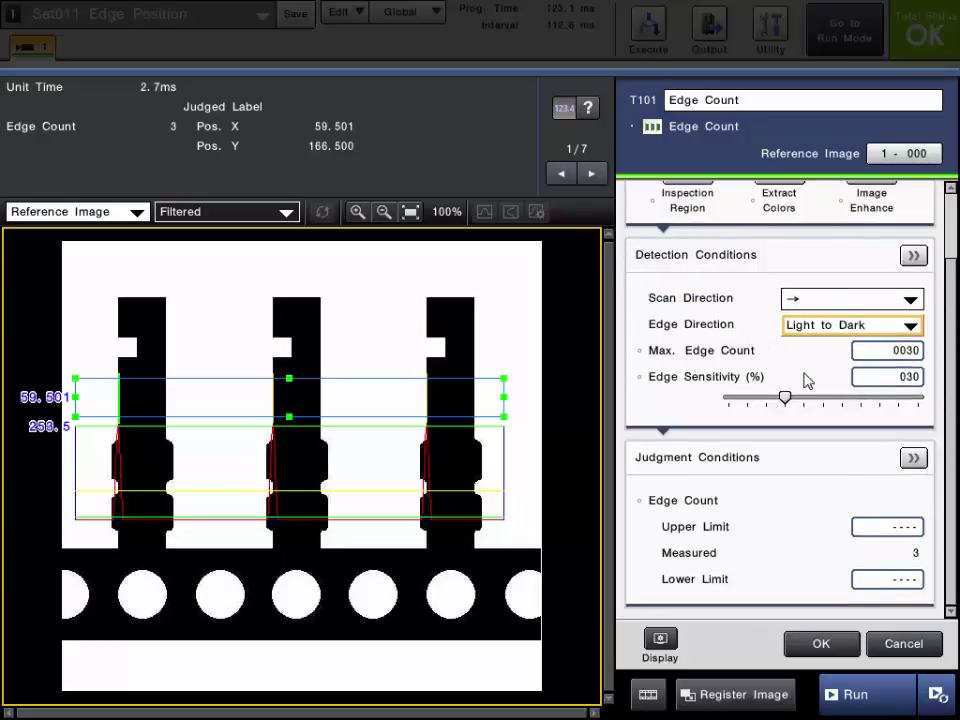
click(695, 354)
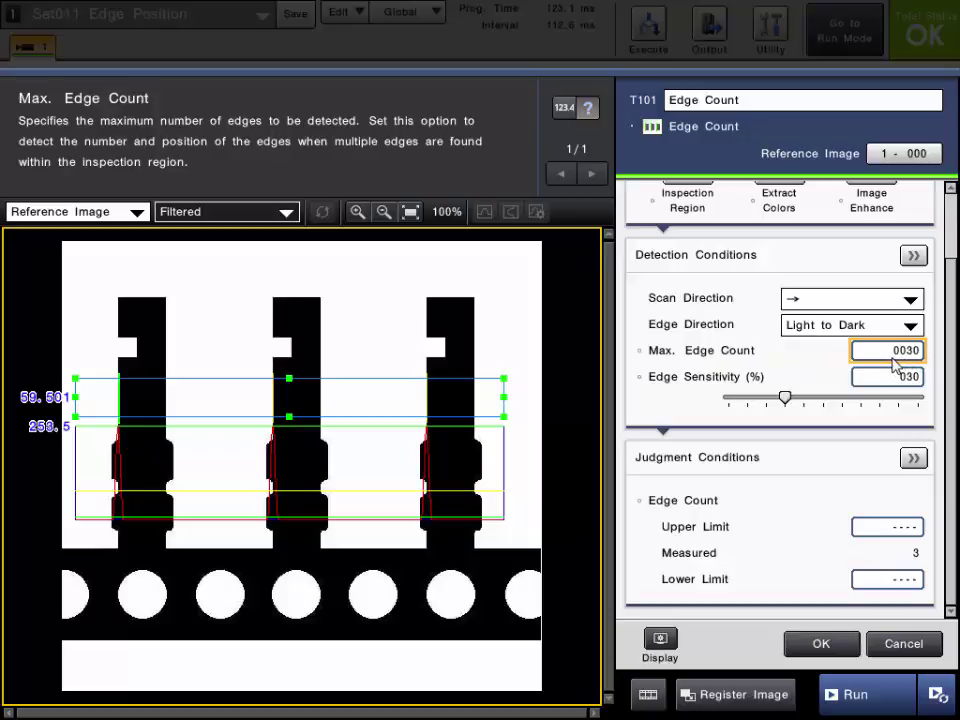
Step: Set T101's edge count upper and lower limits both to 3, then run a measurement
click(884, 530)
click(795, 480)
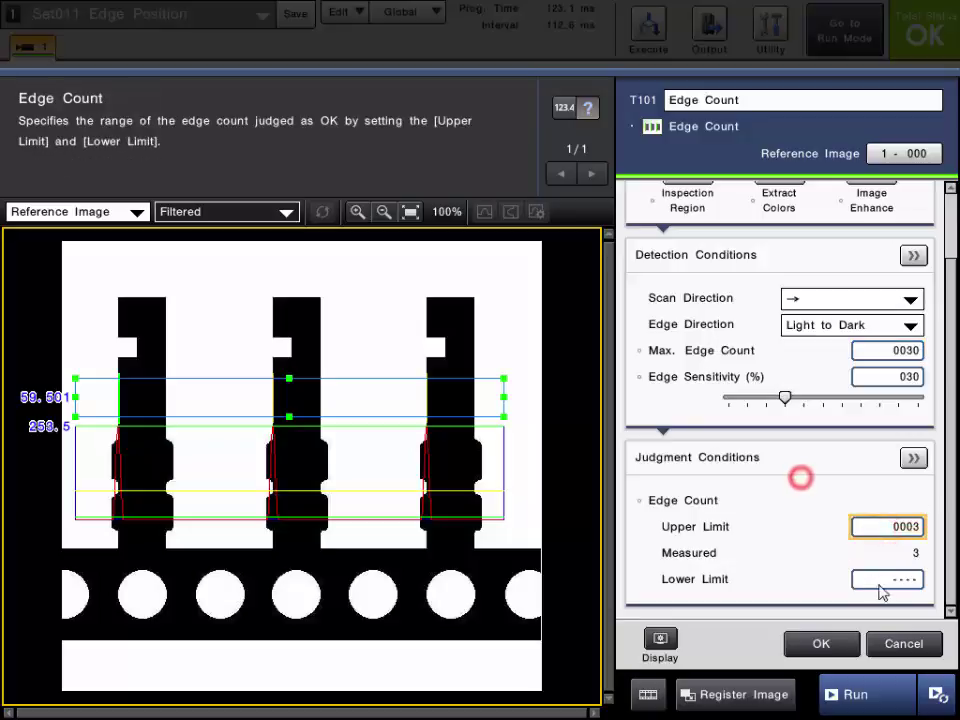
click(880, 581)
click(718, 530)
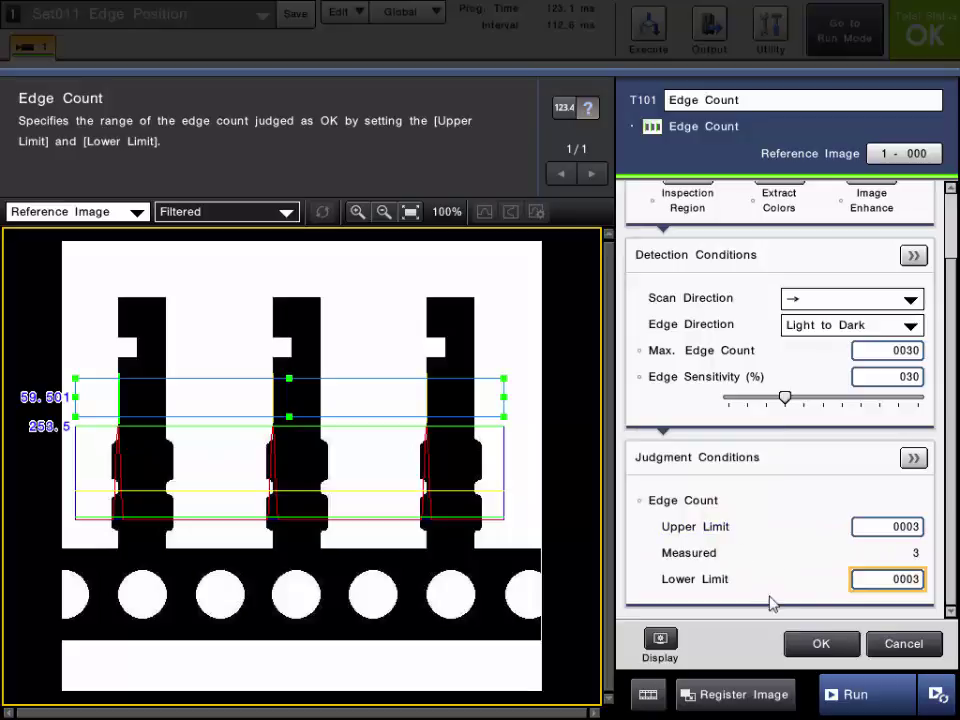
click(821, 643)
click(855, 693)
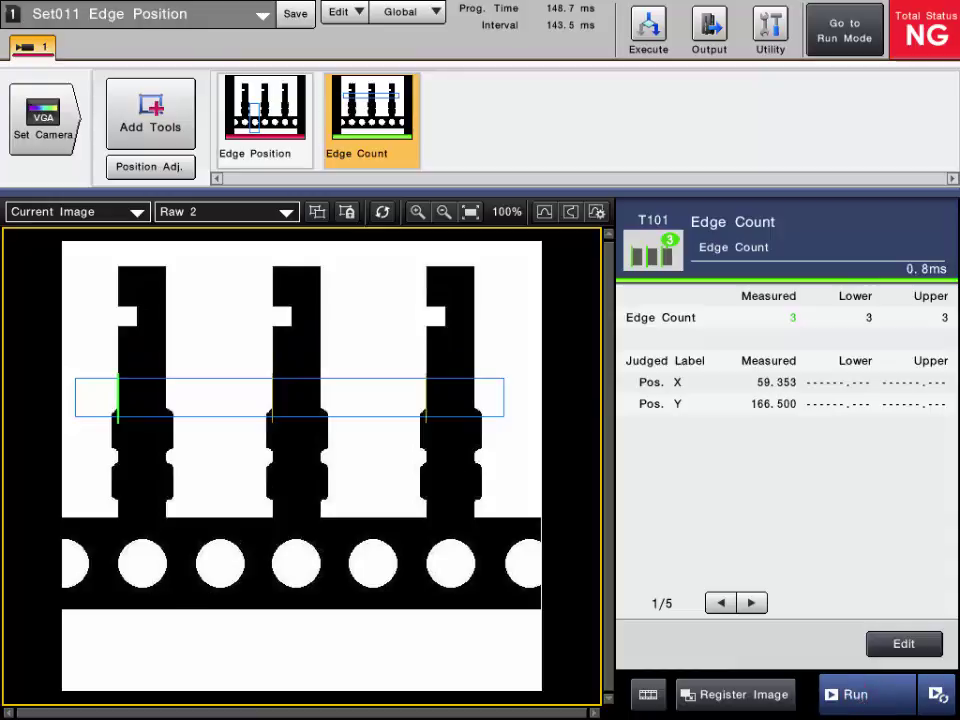
Step: Run three more test images and check T100's Pos. Y 392.497 NG against T101's 3 edges
click(878, 696)
click(878, 699)
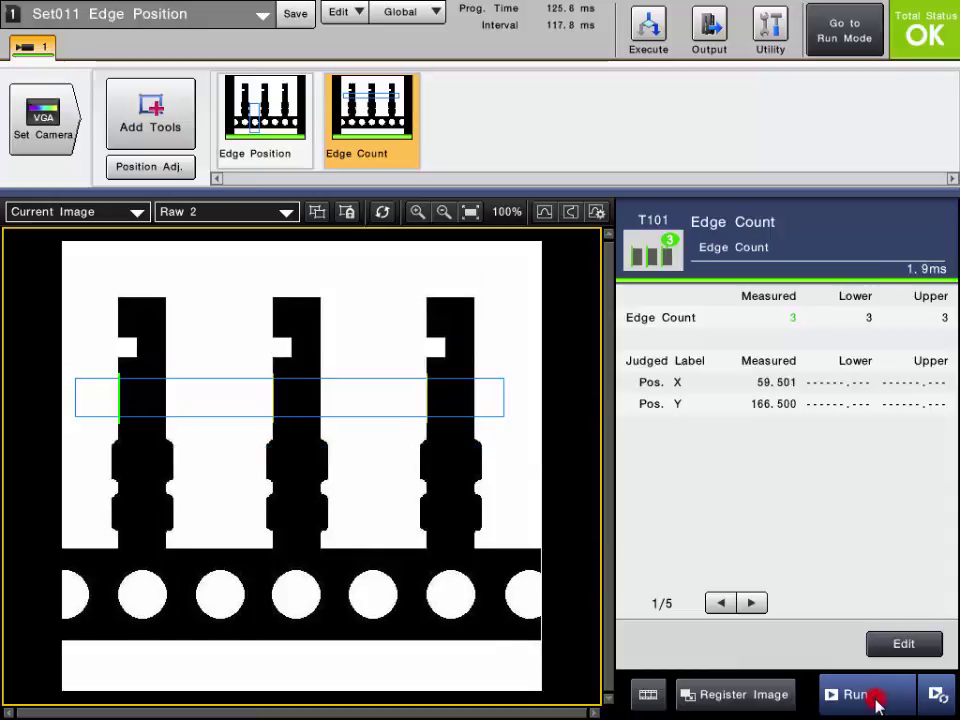
click(877, 704)
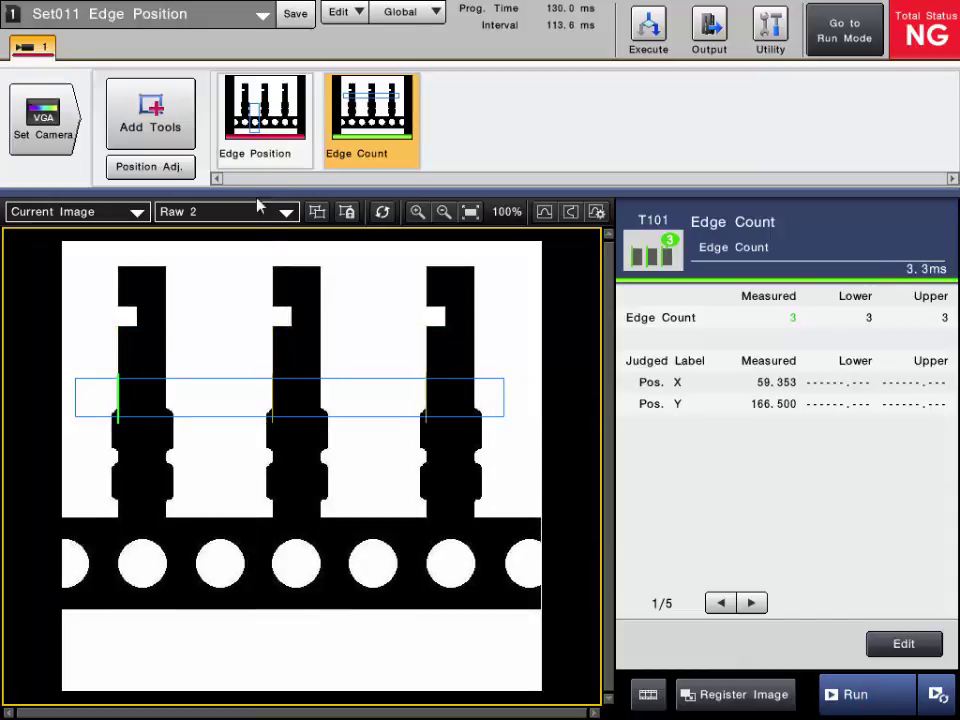
click(252, 146)
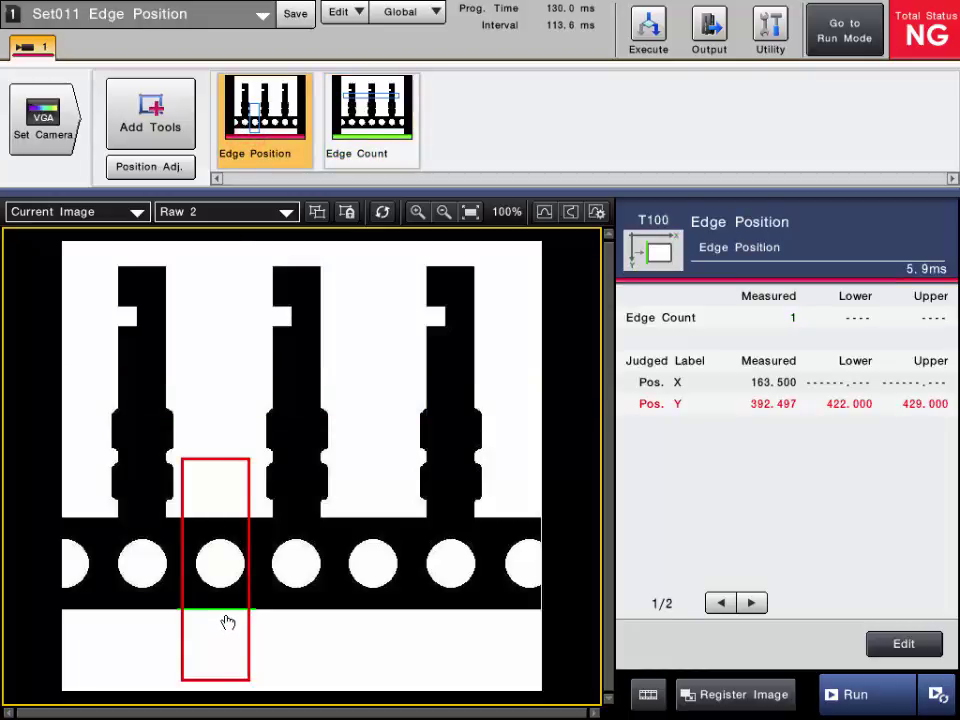
click(360, 148)
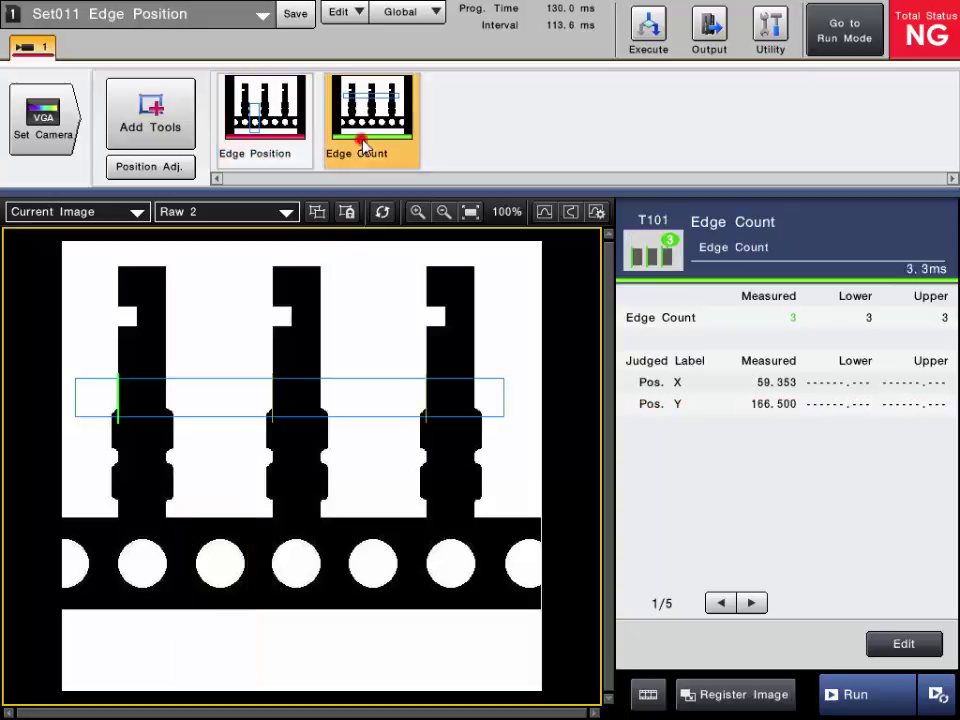
Step: Make T100: Edge Position Reference 0 and set T101 Edge Count to follow Reference 0
click(157, 172)
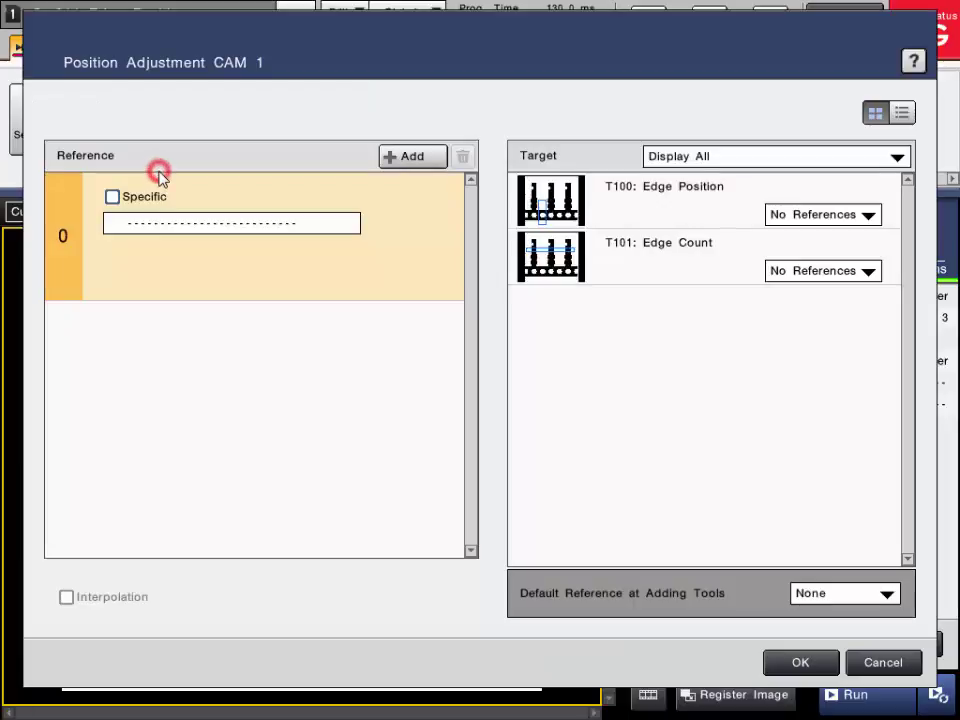
click(191, 223)
click(354, 310)
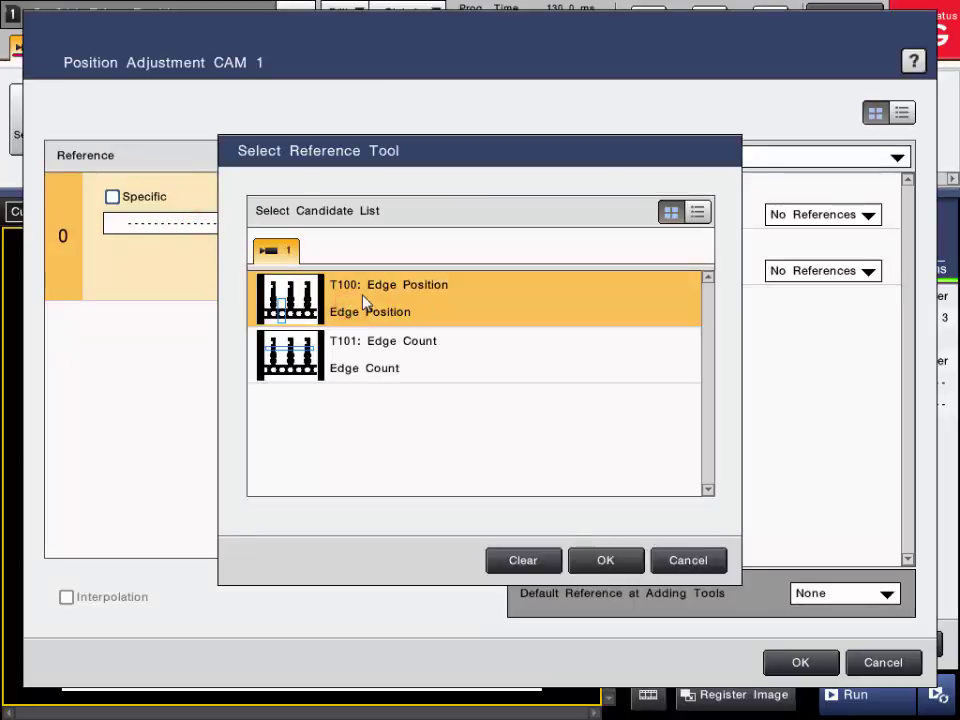
click(606, 562)
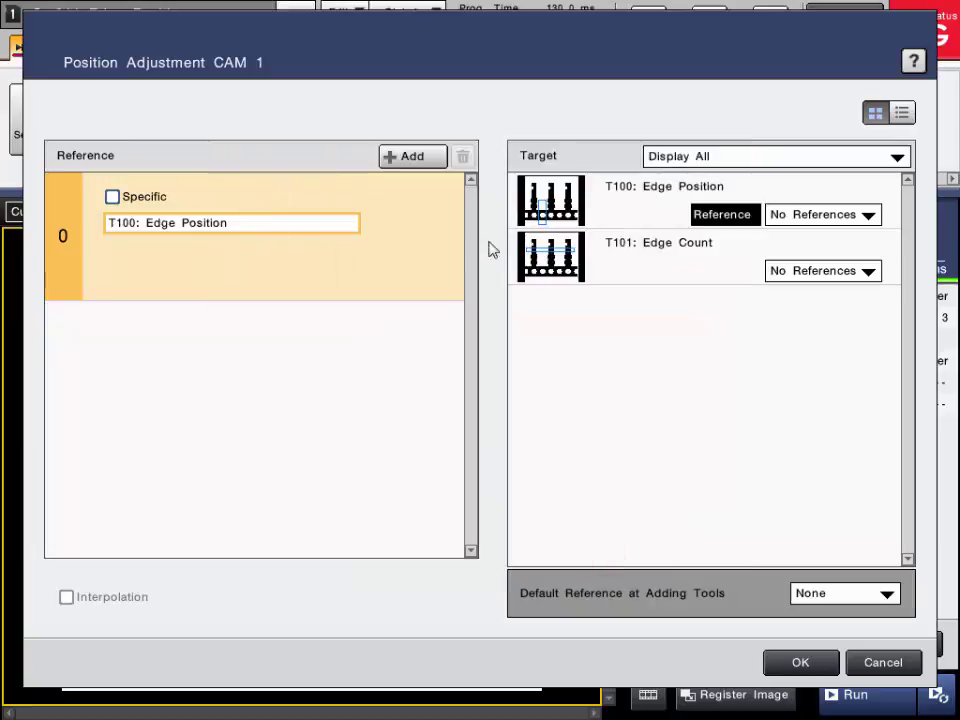
click(806, 272)
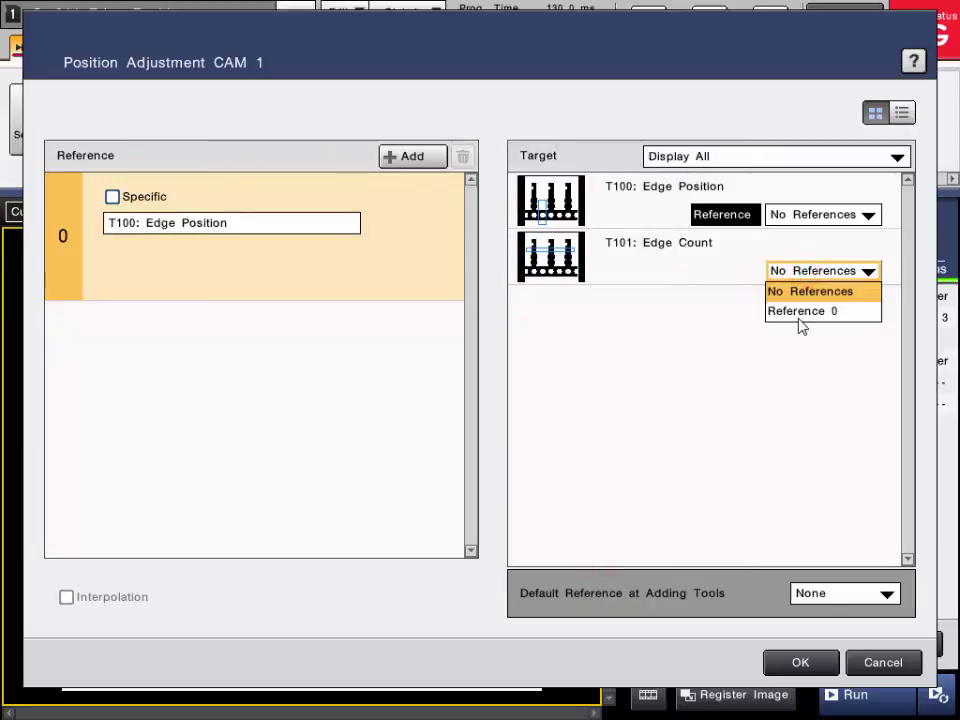
click(799, 314)
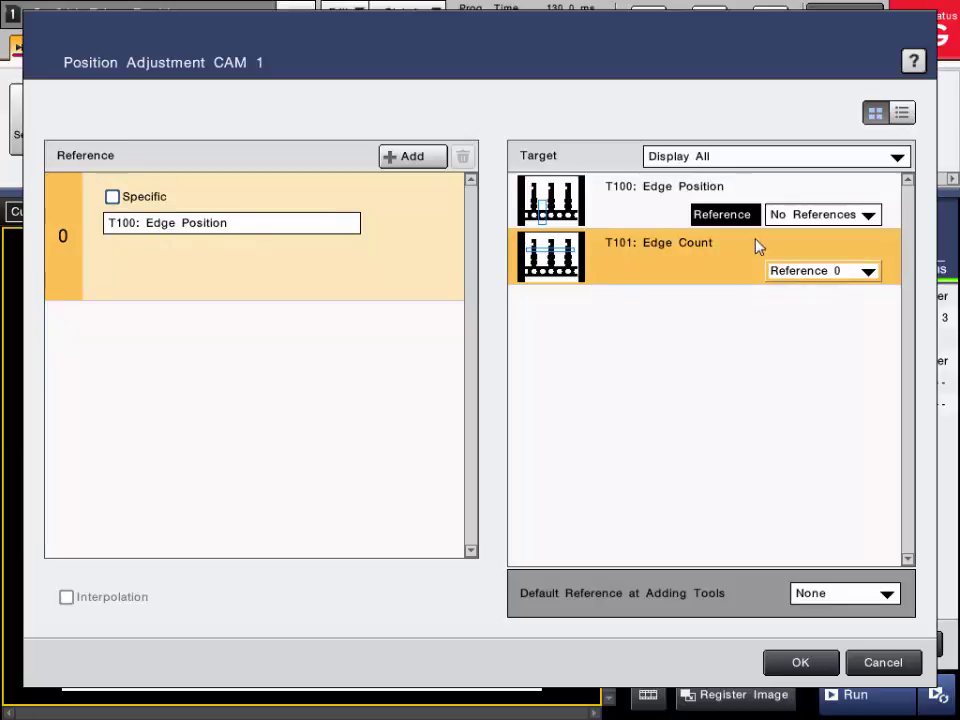
click(812, 663)
Step: Run two test images, then browse the Tool Catalog's Dimensions/Geometry Line/Angle tools
click(848, 690)
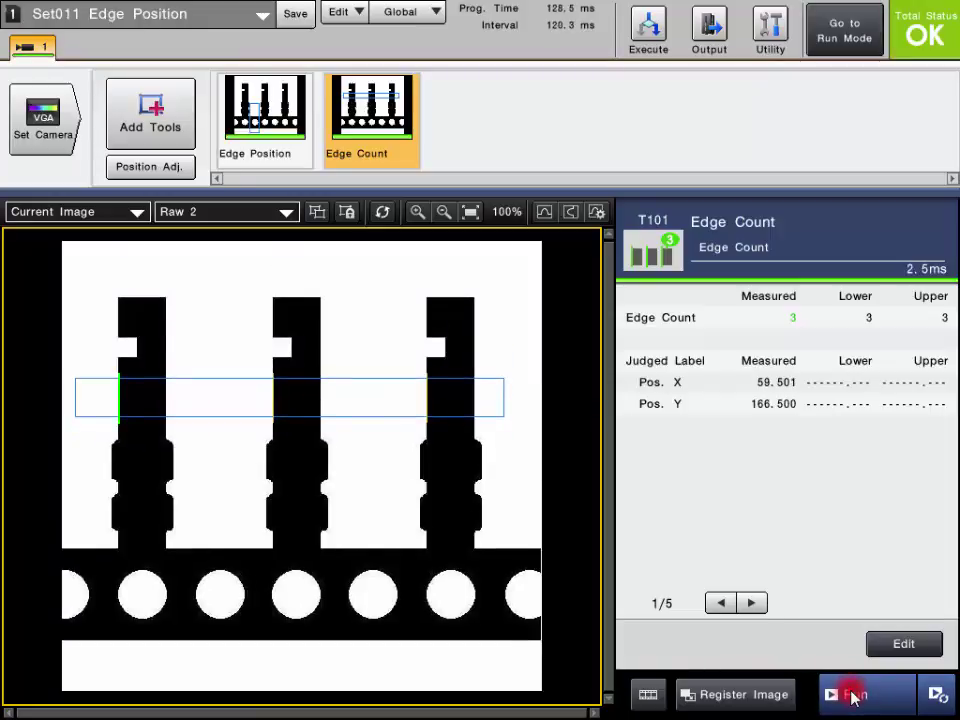
click(855, 693)
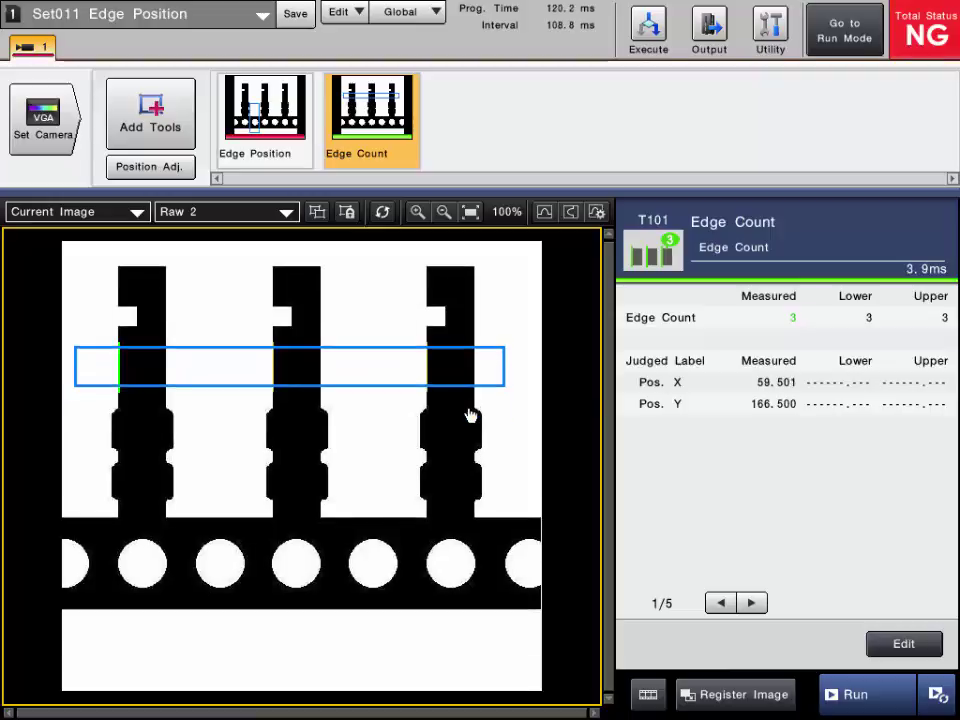
click(150, 106)
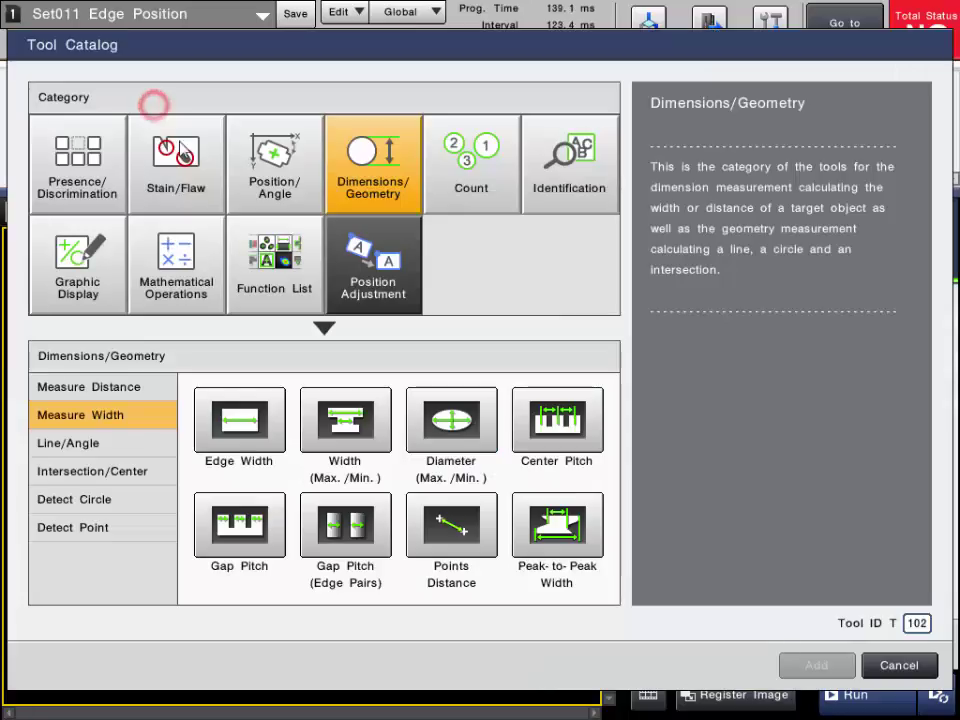
click(120, 388)
click(119, 415)
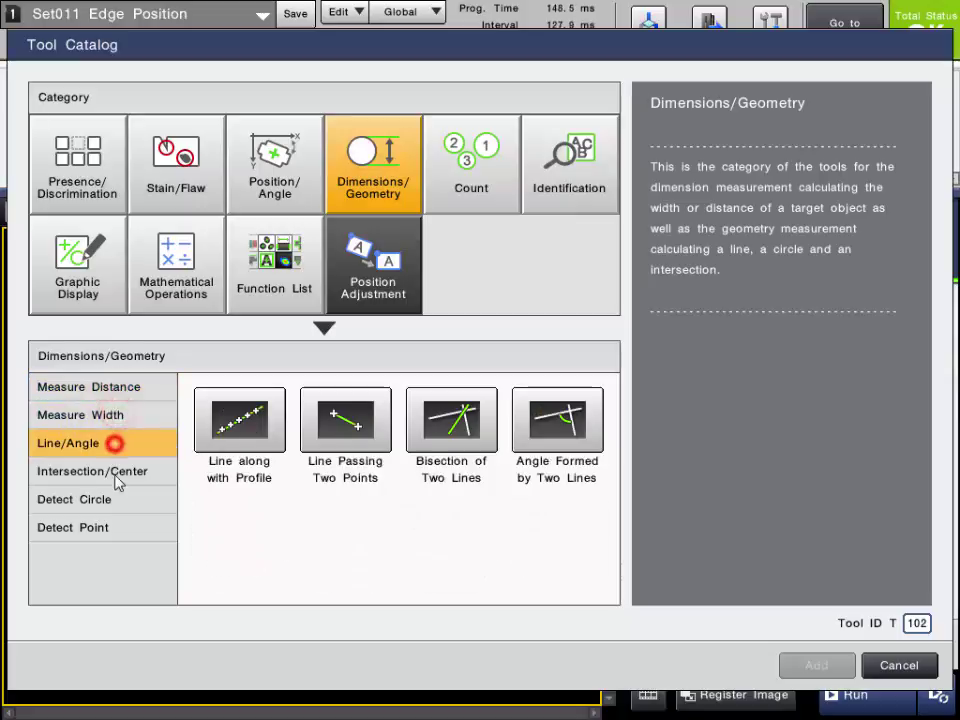